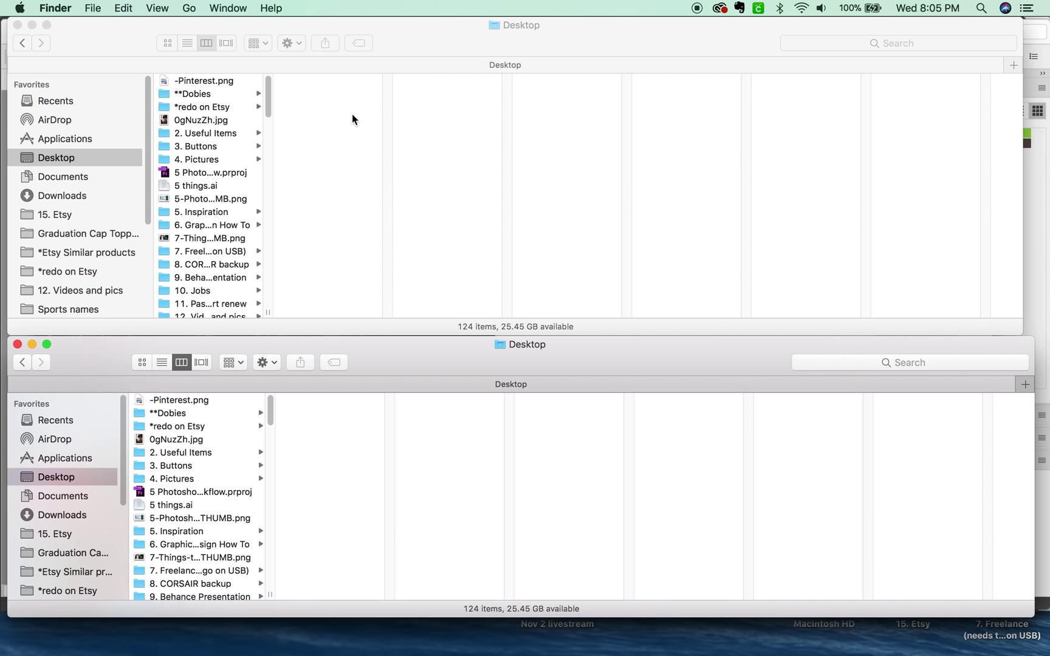
# Reposition both Desktop windows, leaving the top one nudged right and down, then open Spotlight
pyautogui.click(429, 47)
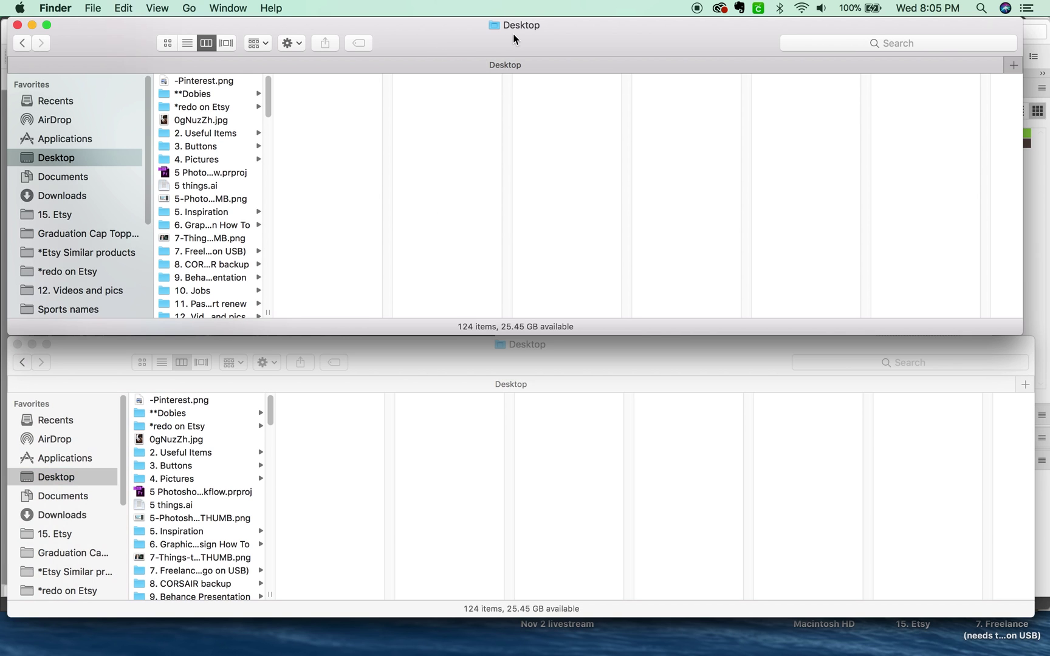
pyautogui.moveTo(454, 42); pyautogui.dragTo(450, 42)
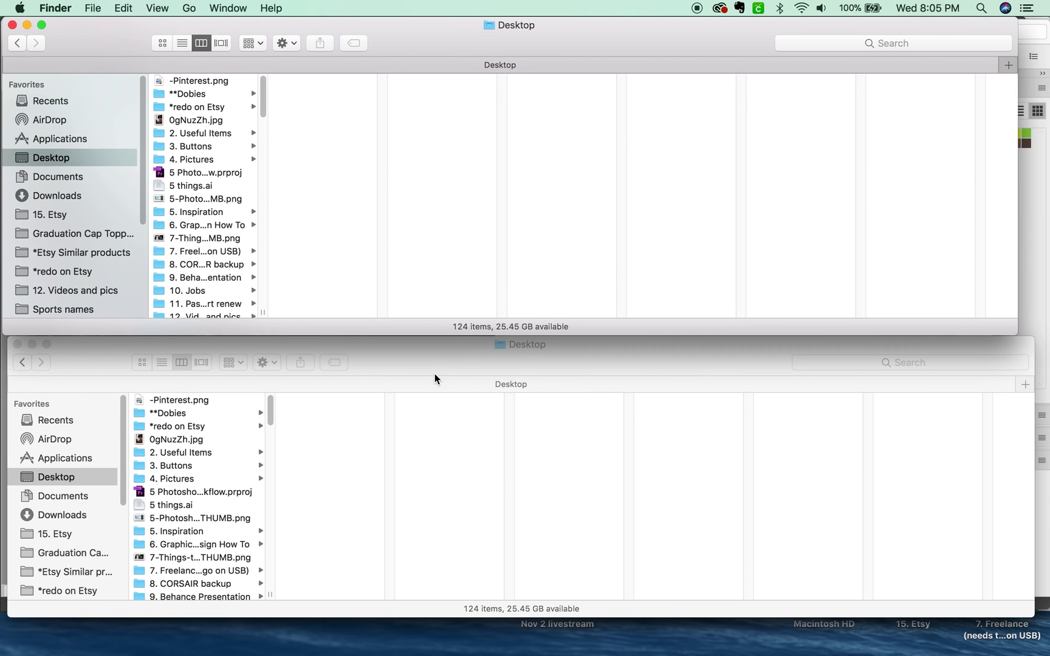
pyautogui.click(446, 358)
pyautogui.moveTo(448, 360); pyautogui.dragTo(446, 364)
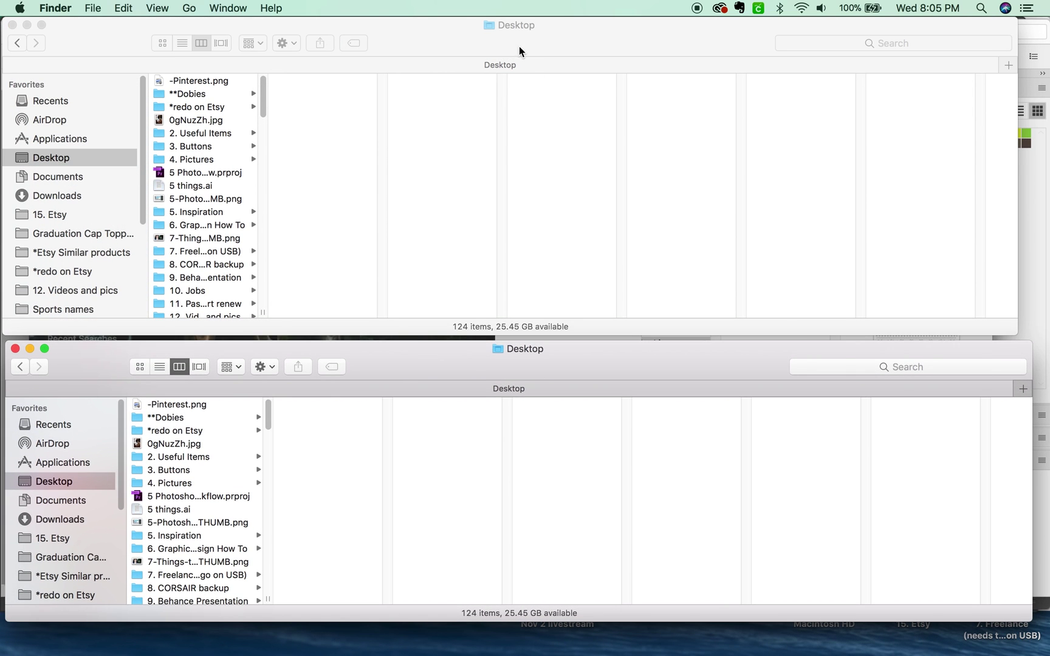
pyautogui.moveTo(519, 51)
pyautogui.mouseDown()
pyautogui.moveTo(509, 51)
pyautogui.moveTo(526, 58)
pyautogui.mouseUp()
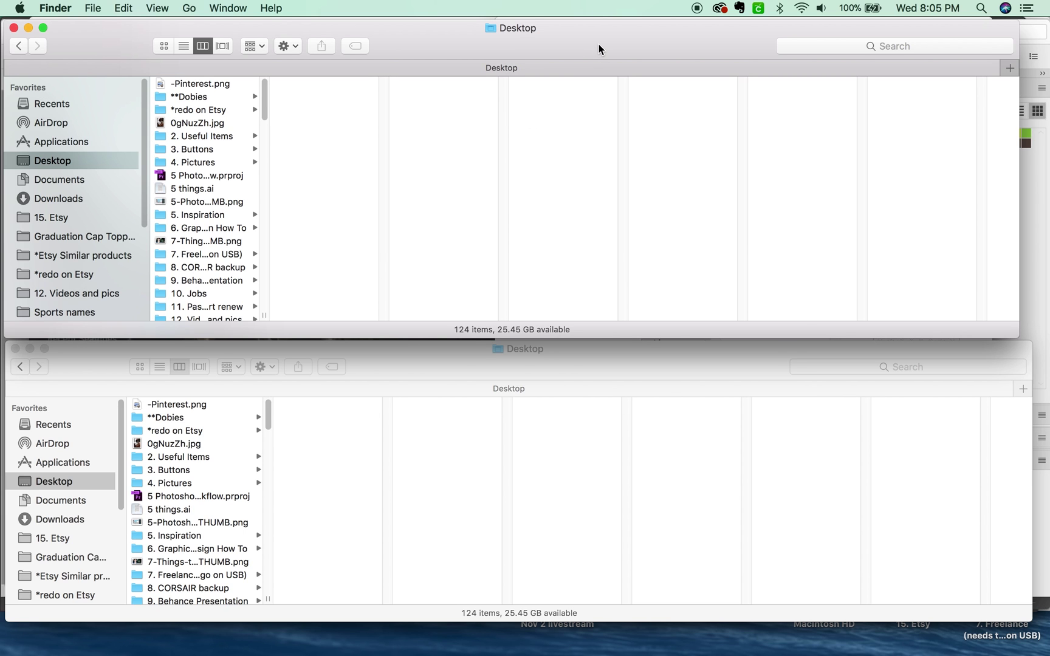
pyautogui.press('super+space')
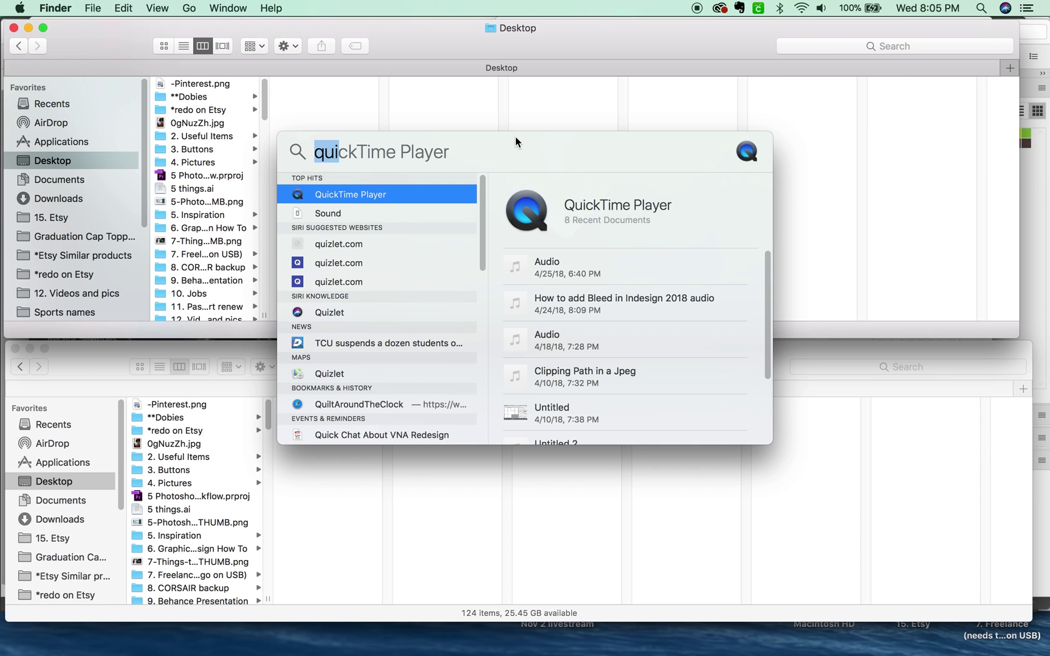
# Launch Calculator from Spotlight by typing 'calc', then quit it
pyautogui.press('Escape')
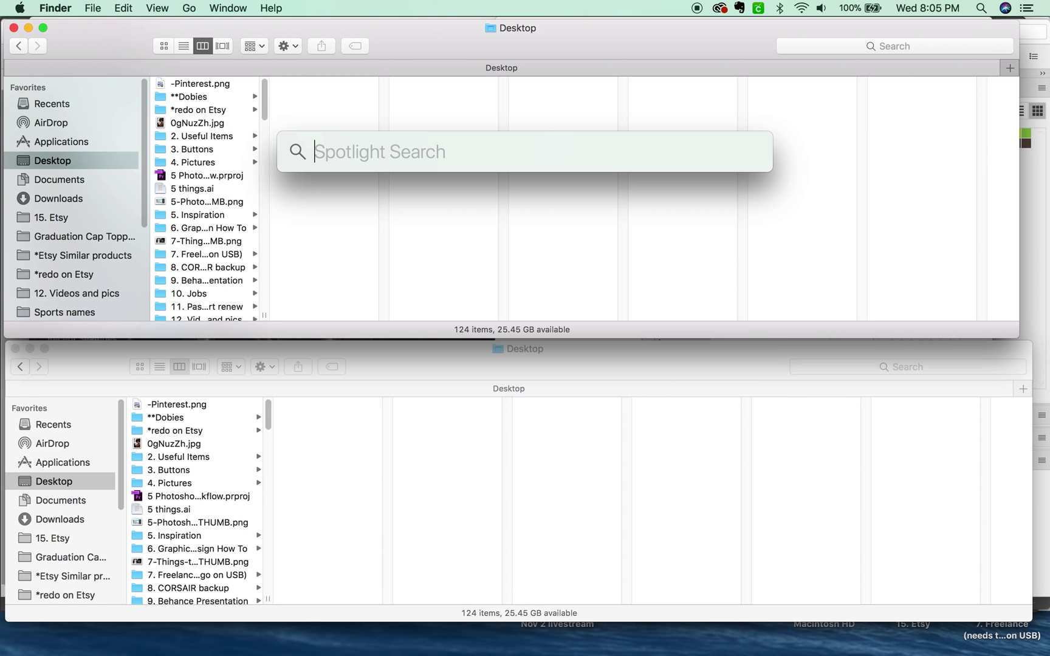
pyautogui.write('calc')
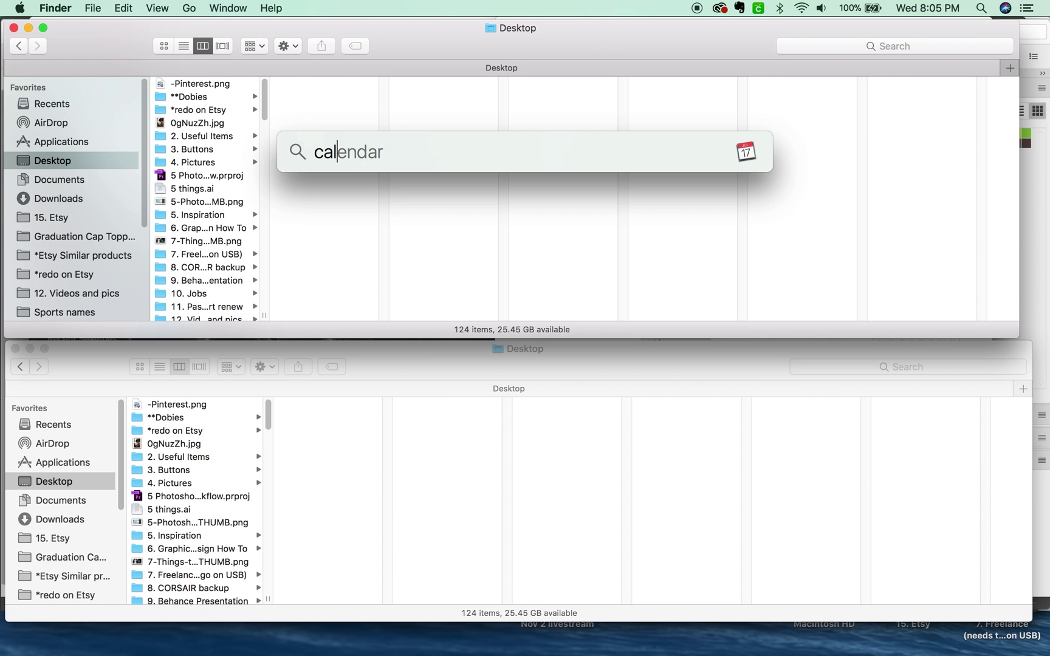
pyautogui.press('Return')
pyautogui.press('super+q')
pyautogui.moveTo(696, 638)
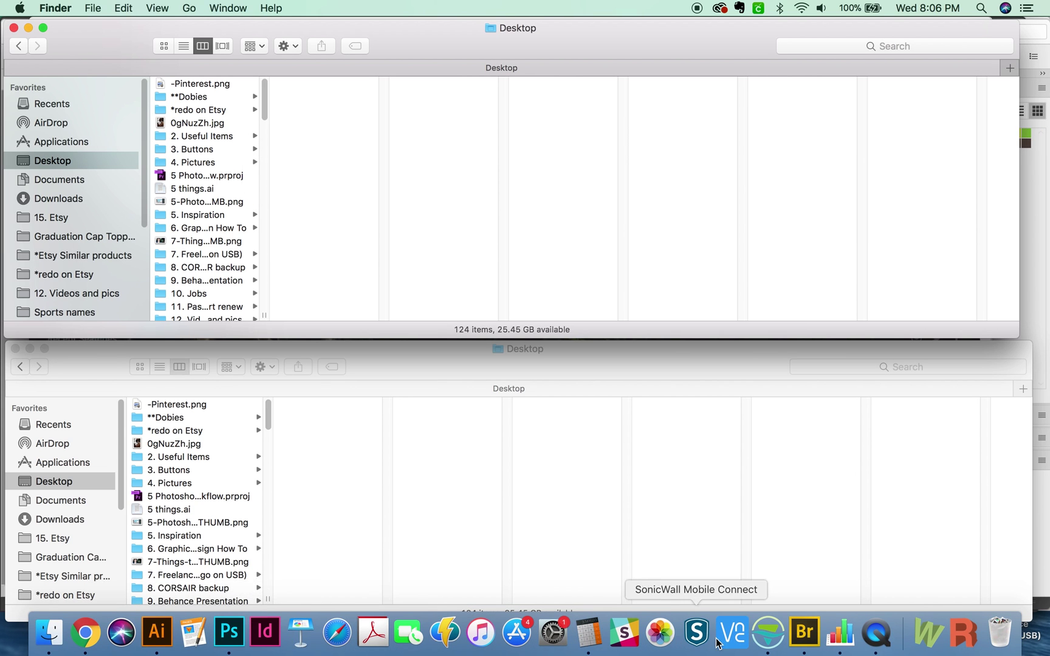
# Launch QuickTime Player from Spotlight with 'qu', then return to the top Finder window
pyautogui.press('super+space')
pyautogui.write('qu')
pyautogui.press('Return')
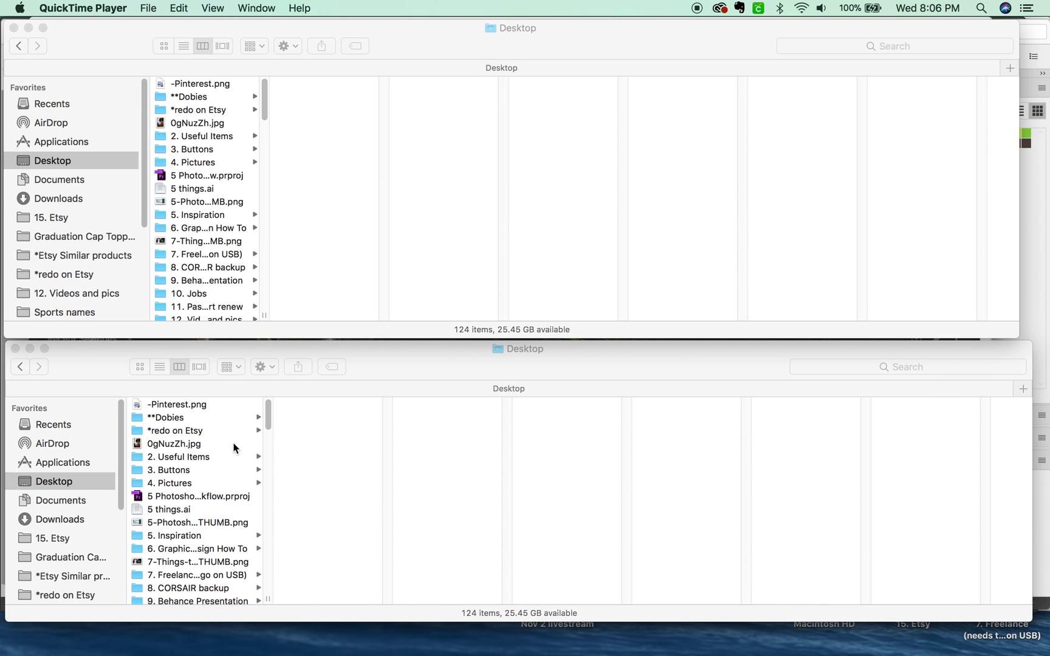
pyautogui.click(406, 41)
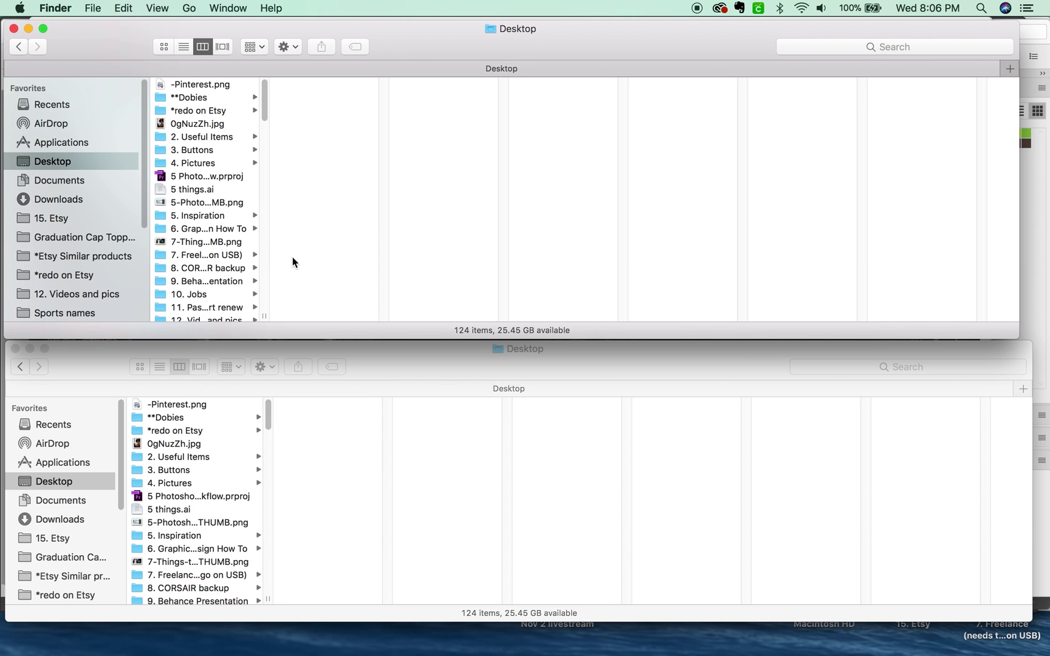
# Cycle the app switcher past Photoshop and Adobe Bridge CS6, landing on Google Chrome
pyautogui.press('super+Tab')
pyautogui.press('super+Tab')
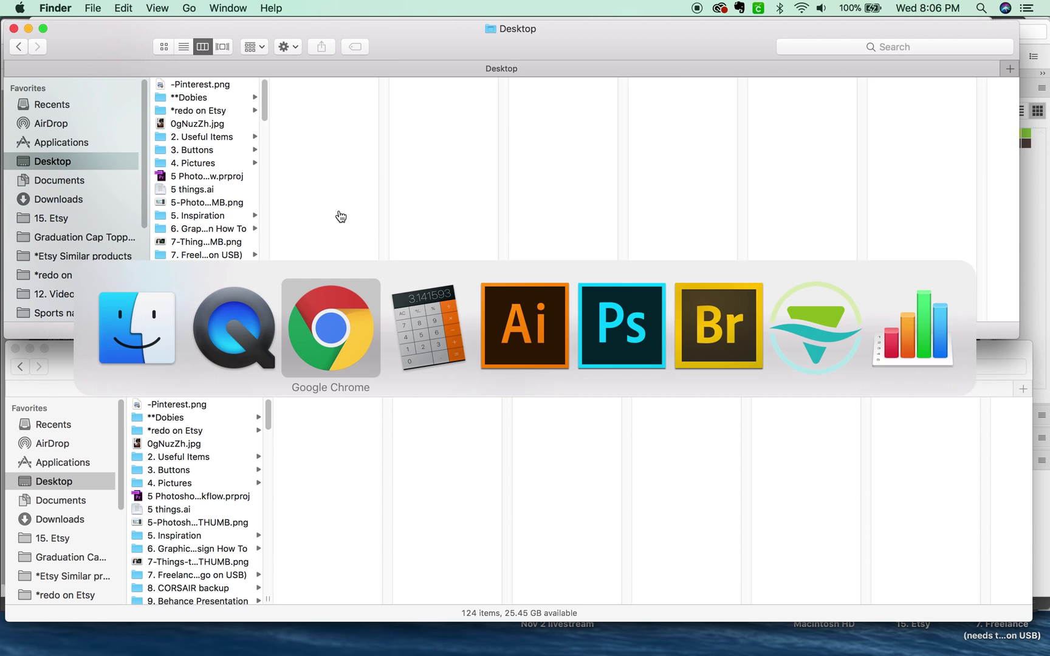
pyautogui.press('super+Tab')
pyautogui.press('super+Tab')
pyautogui.press('super+Tab')
pyautogui.press('super+Tab')
pyautogui.press('super+Tab')
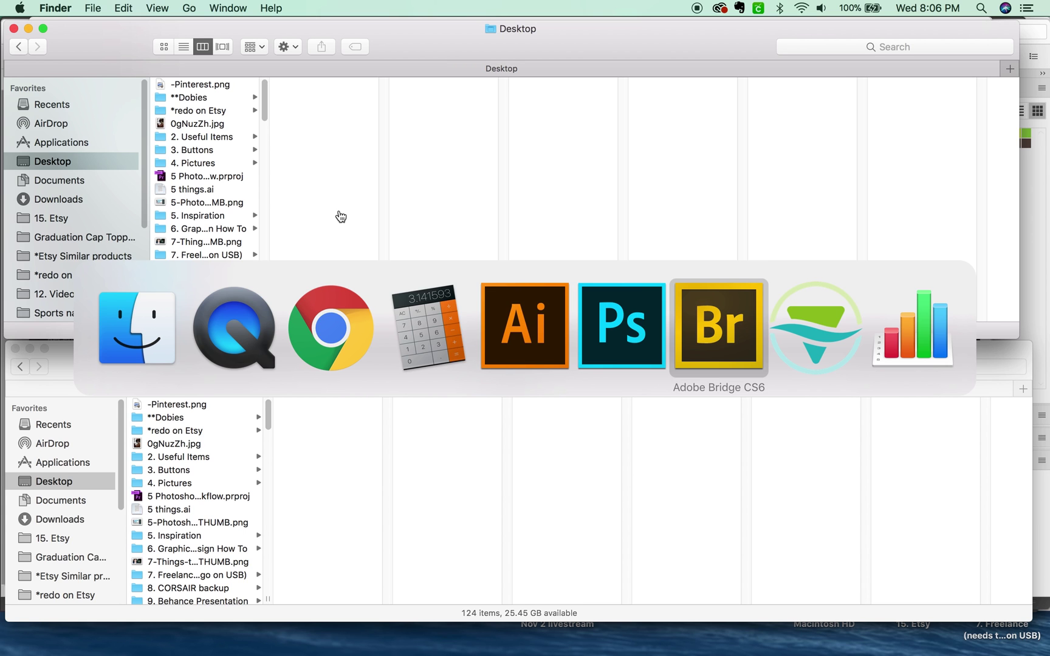
pyautogui.press('super+Tab')
pyautogui.press('super+Tab')
pyautogui.press('super+Tab')
pyautogui.press('super+Tab')
pyautogui.press('super+Tab')
pyautogui.press('super+Tab')
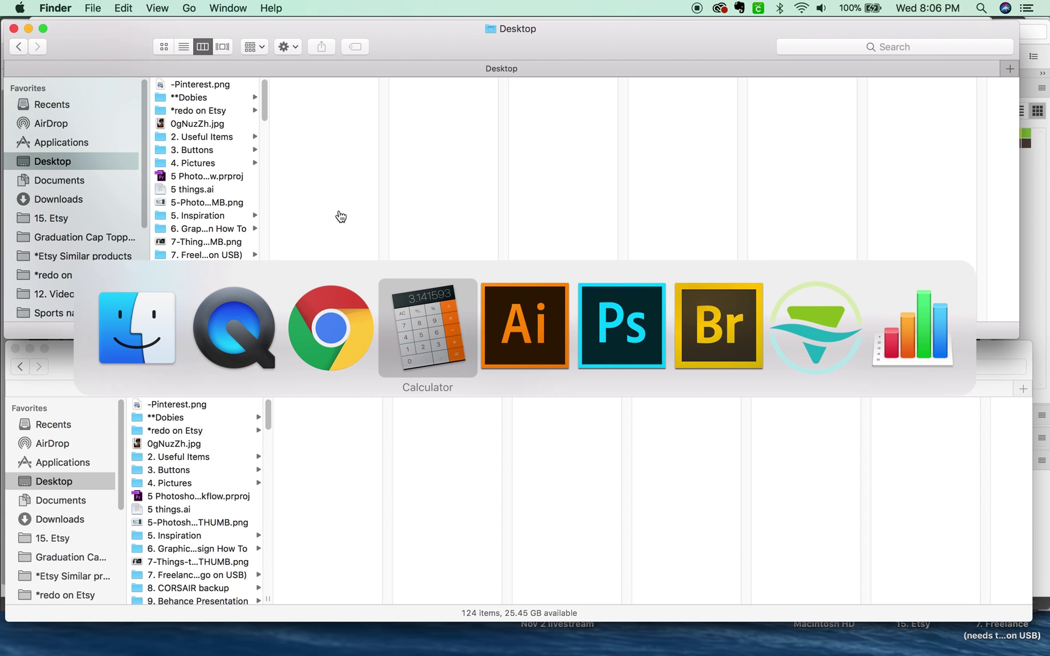
pyautogui.press('super+Tab')
pyautogui.press('super+Tab')
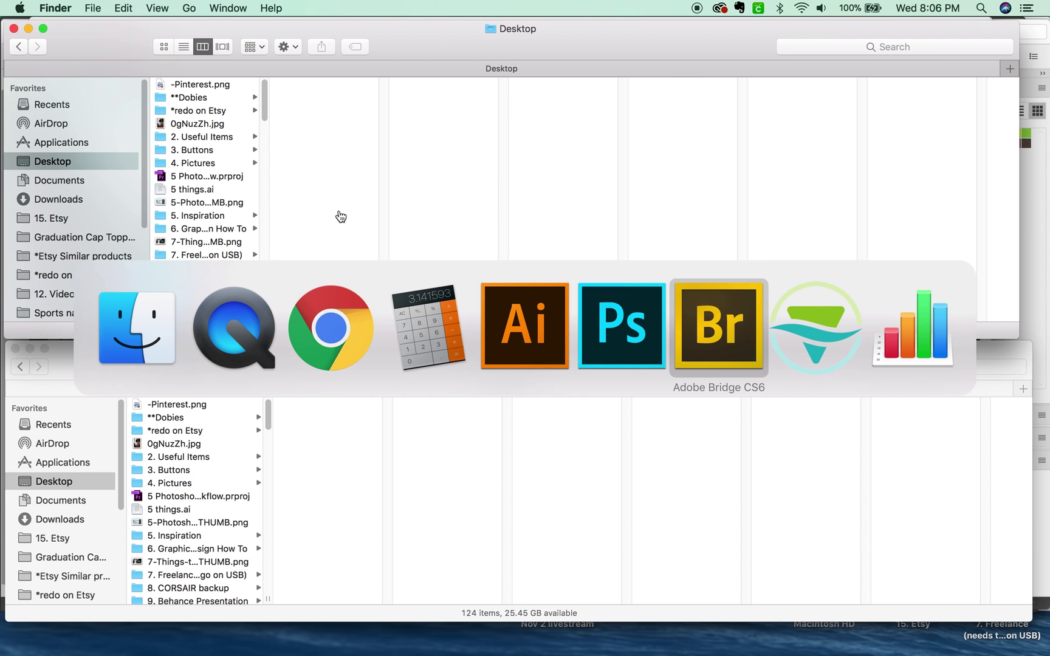
pyautogui.press('super+Tab')
pyautogui.press('super+Tab')
pyautogui.press('super+Tab')
pyautogui.press('super+Tab')
pyautogui.press('super+Tab')
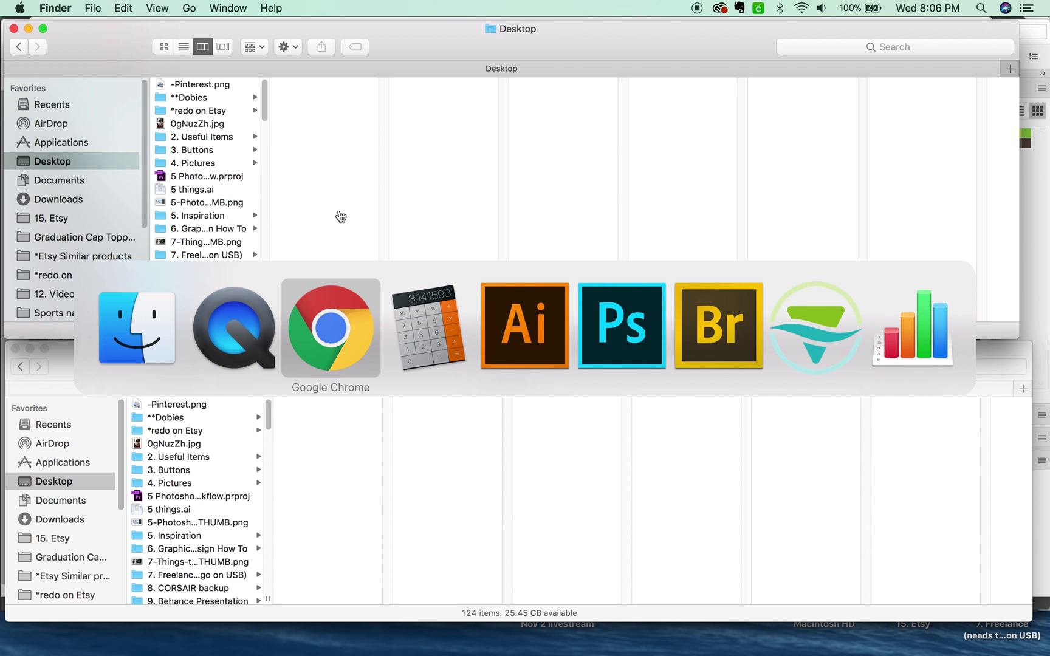
pyautogui.press('super')
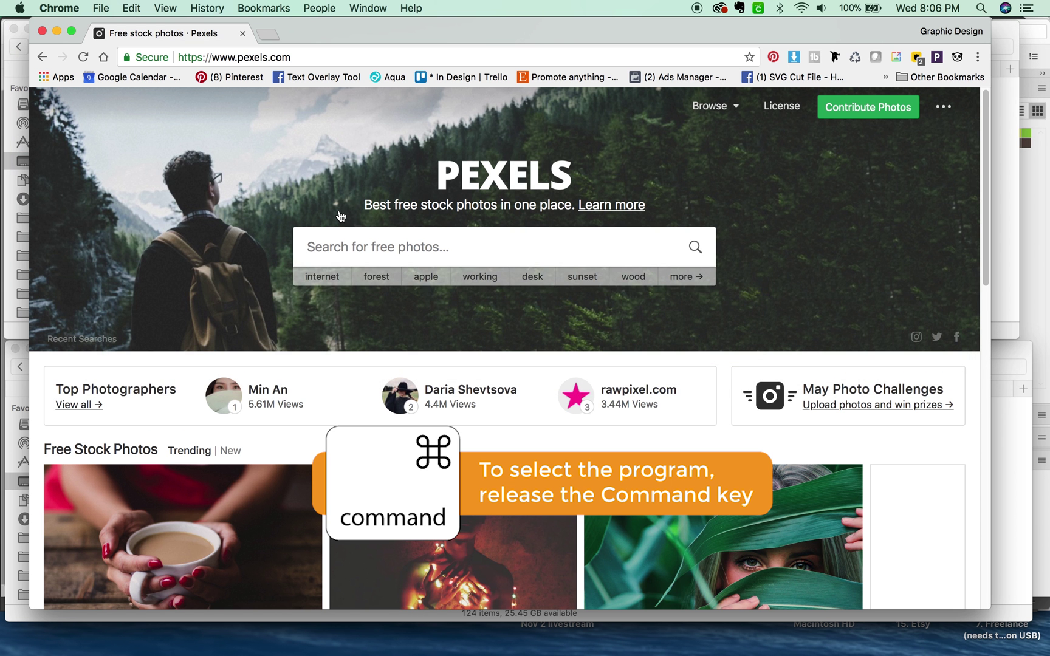
# Switch to Illustrator CC and draw a yellow rectangle near the top of the artboard
pyautogui.press('super+Tab')
pyautogui.press('super+Tab')
pyautogui.press('super+Tab')
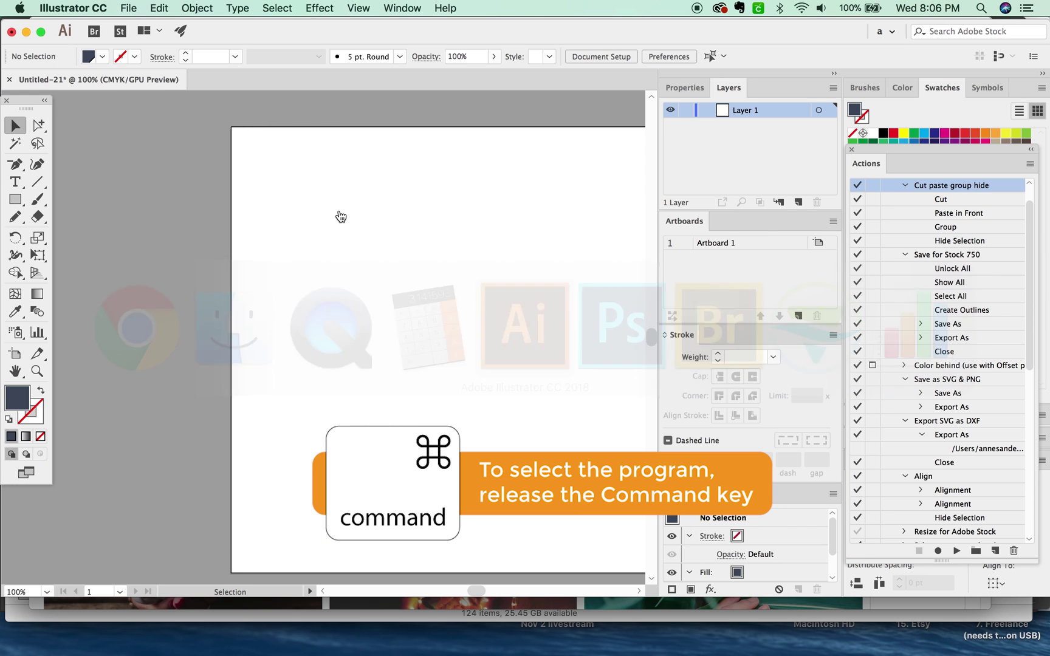
pyautogui.press('super+Tab')
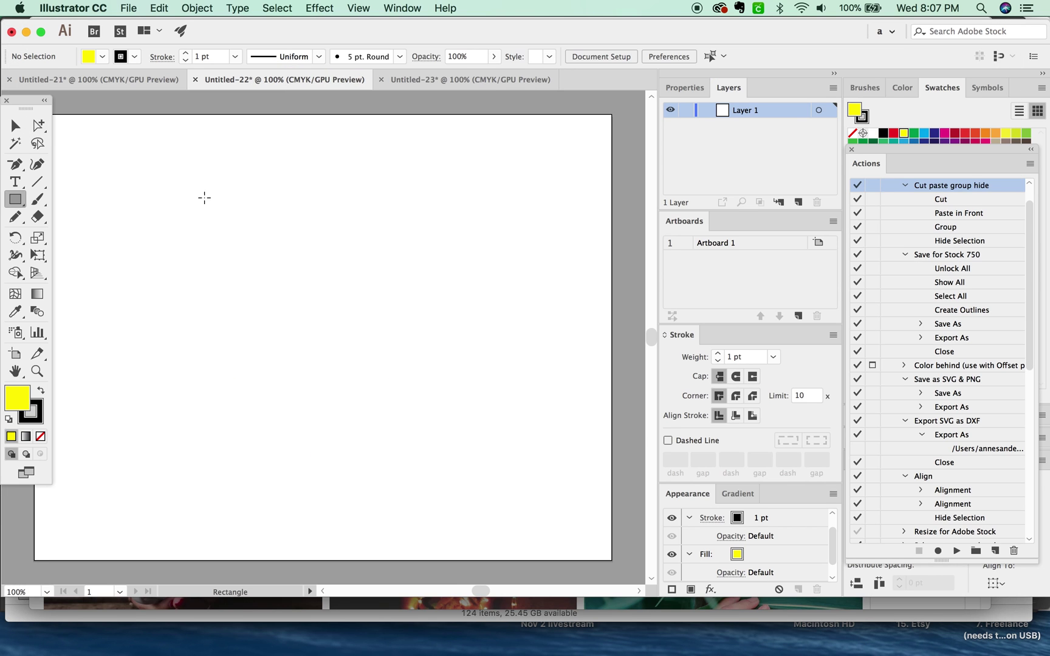
pyautogui.moveTo(204, 197); pyautogui.dragTo(621, 277)
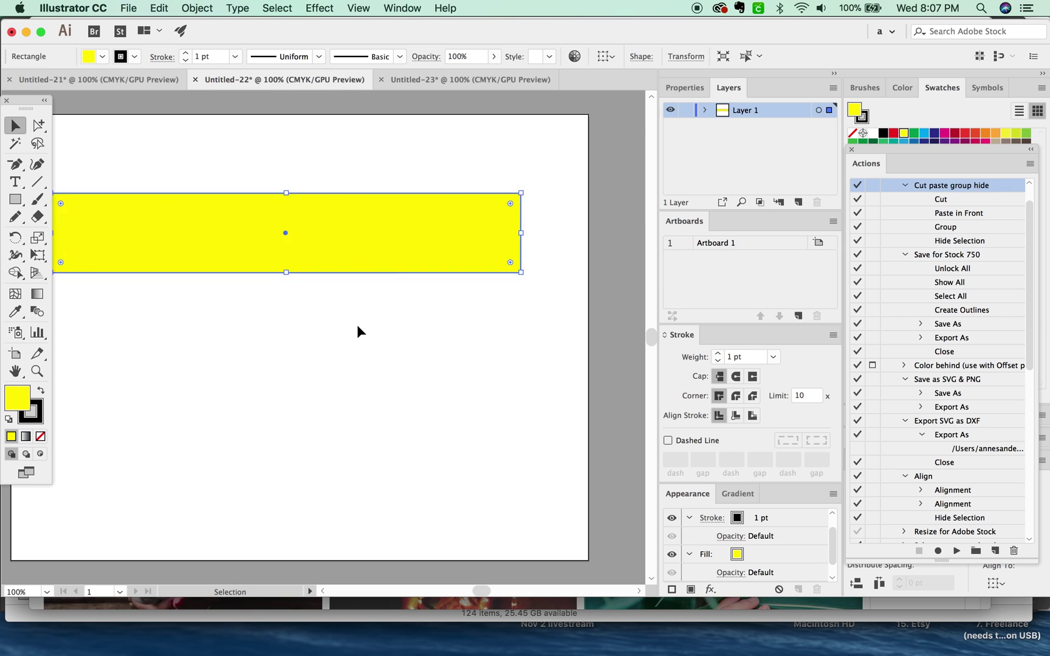
pyautogui.hscroll(-3, 377, 347)
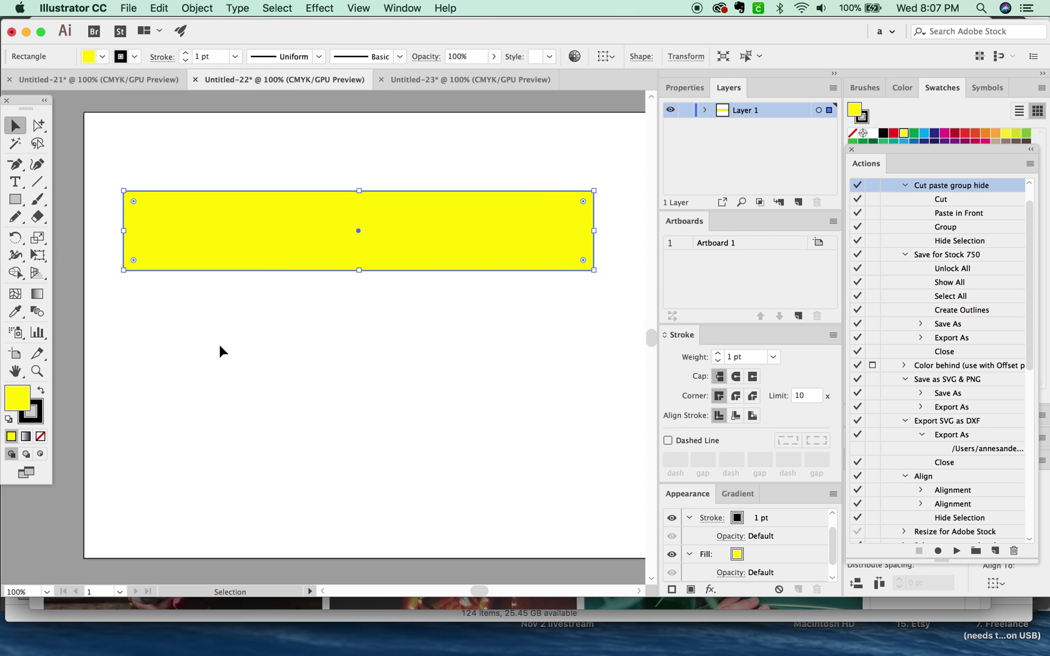
pyautogui.press('super')
pyautogui.press('super')
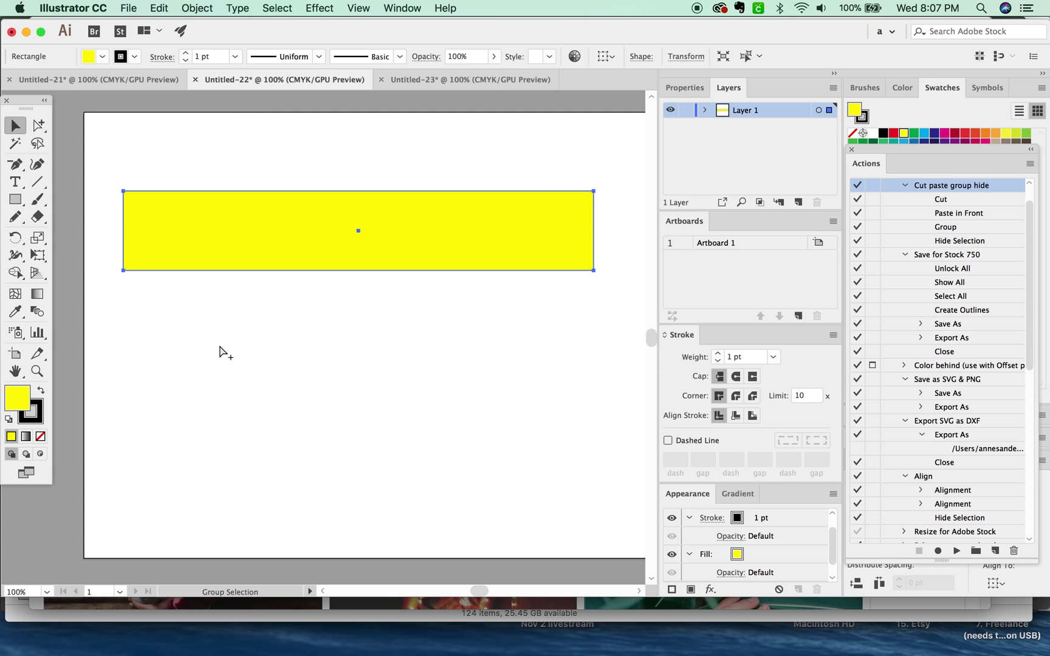
# Cycle through the open Illustrator documents with Cmd+`, then switch apps toward Pages
pyautogui.press('super+grave')
pyautogui.press('super+grave')
pyautogui.press('super+grave')
pyautogui.press('super+grave')
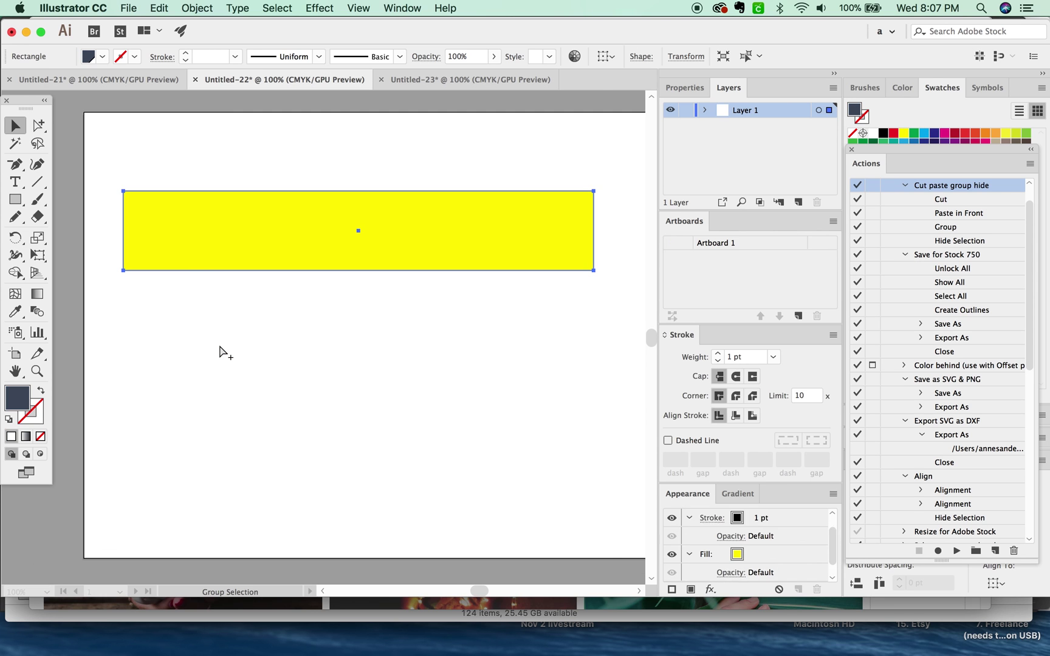
pyautogui.press('super+grave')
pyautogui.press('super+grave')
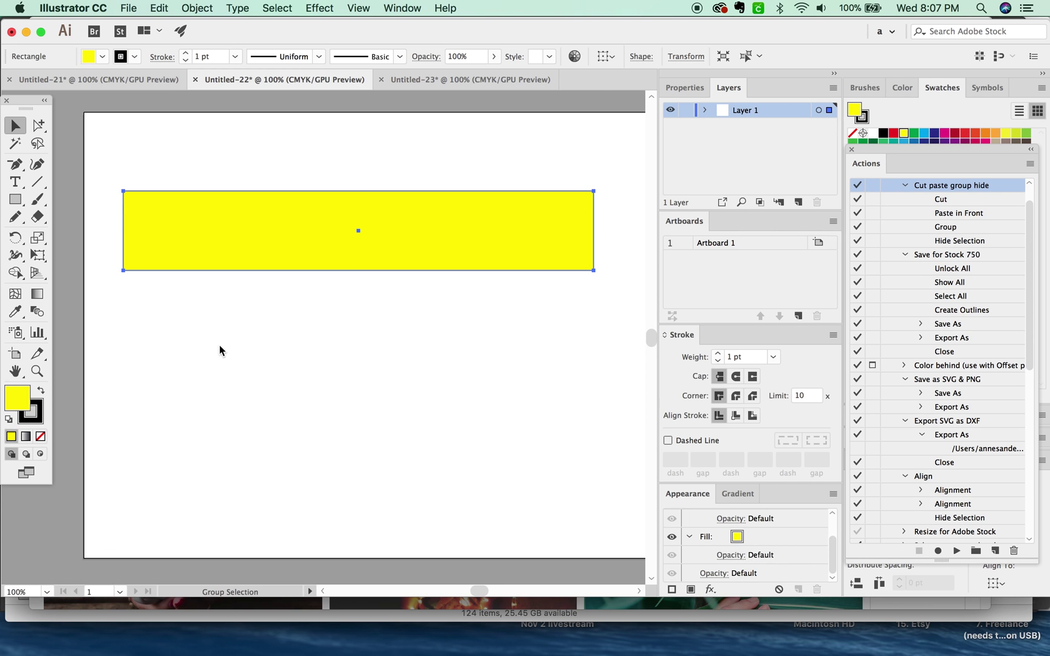
pyautogui.press('super+Tab')
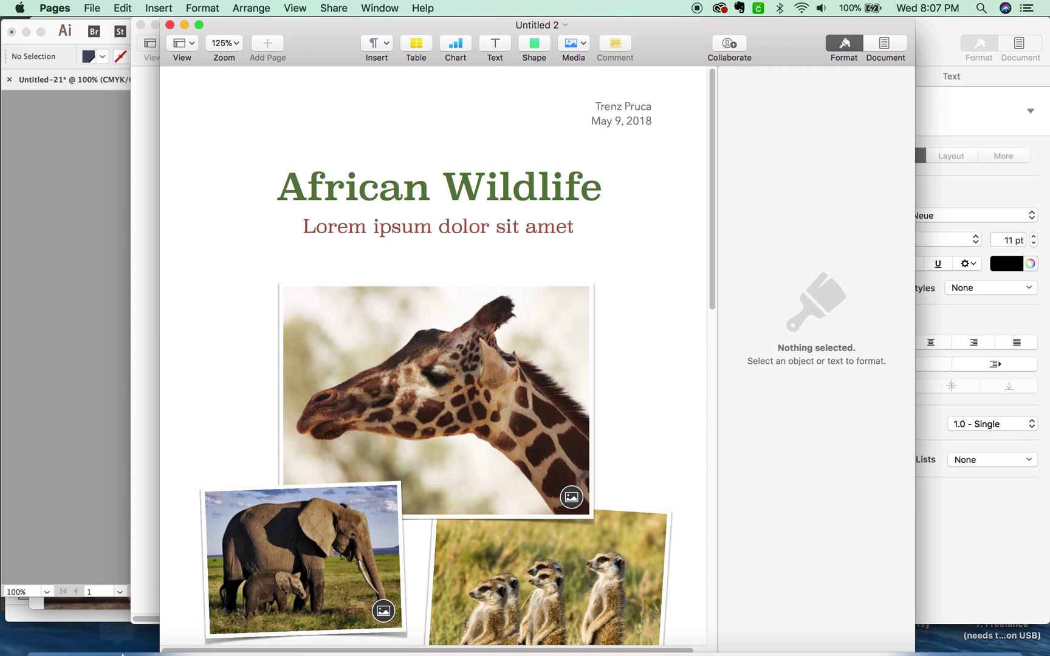
# Bring the Pages 'African Wildlife' document back in front of Illustrator via the app switcher
pyautogui.click(111, 574)
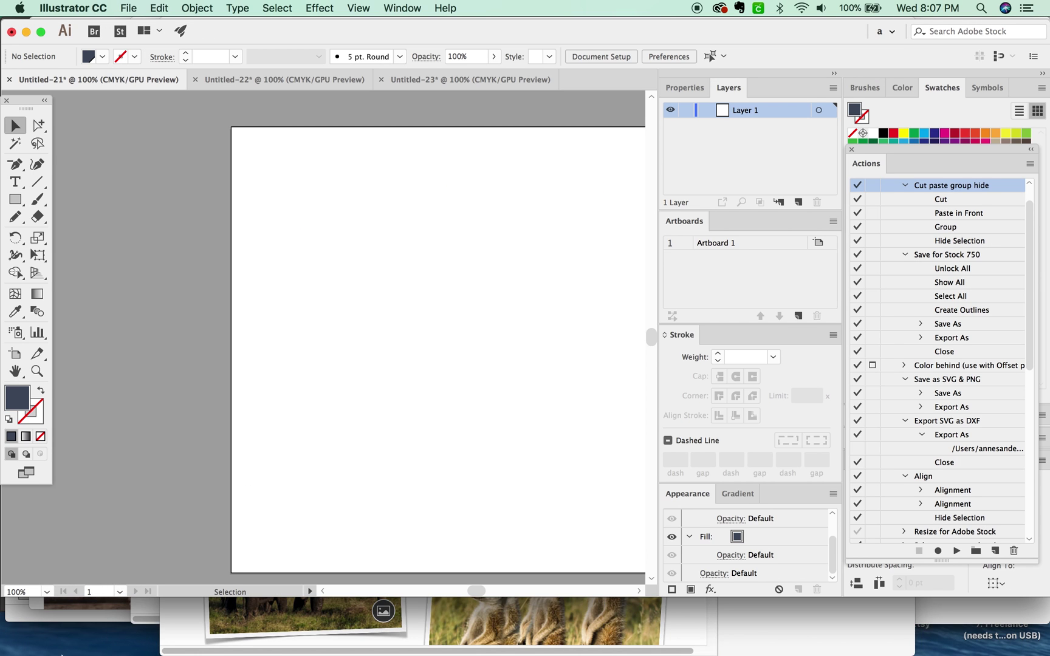
pyautogui.moveTo(61, 653)
pyautogui.press('super+Tab')
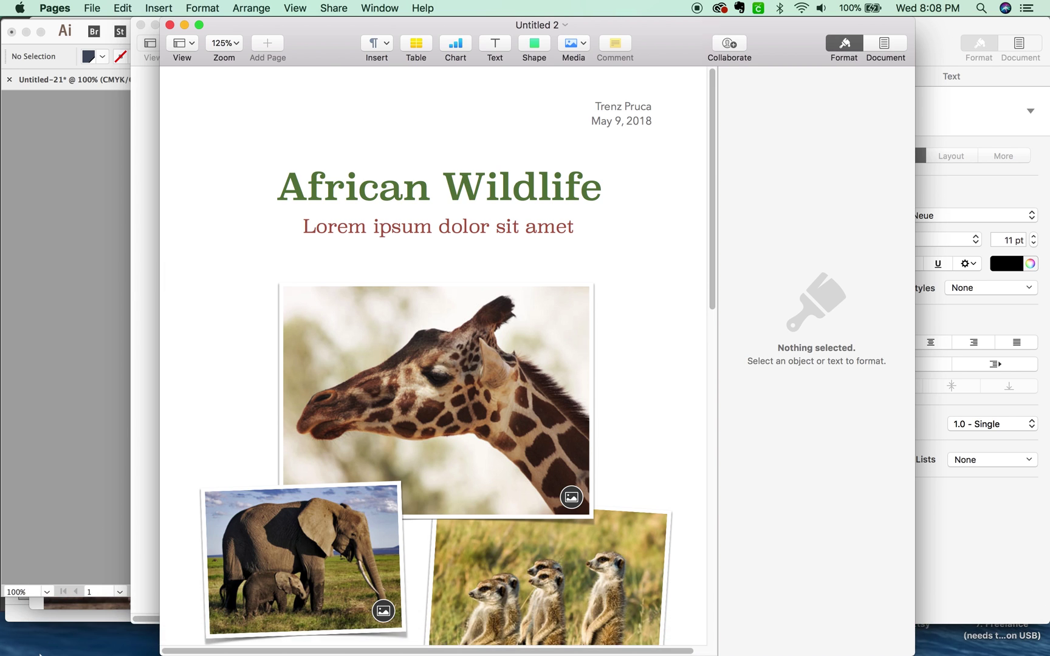
# Bring Finder forward, open a new Recents window and shorten it to fit above
pyautogui.click(48, 635)
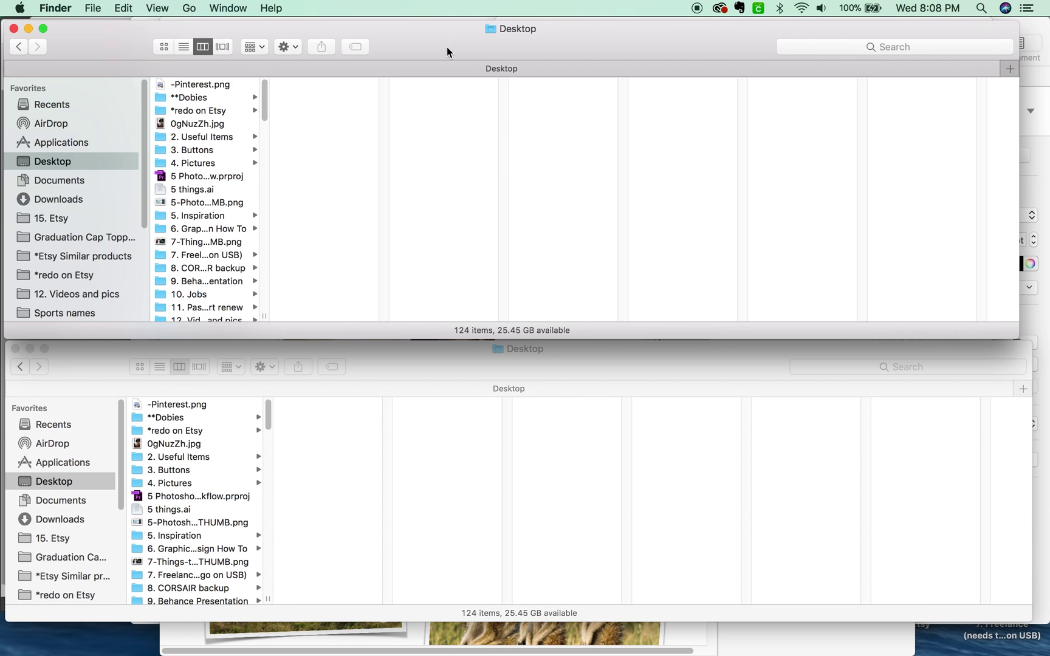
pyautogui.moveTo(448, 52)
pyautogui.mouseDown()
pyautogui.moveTo(446, 31)
pyautogui.moveTo(436, 50)
pyautogui.mouseUp()
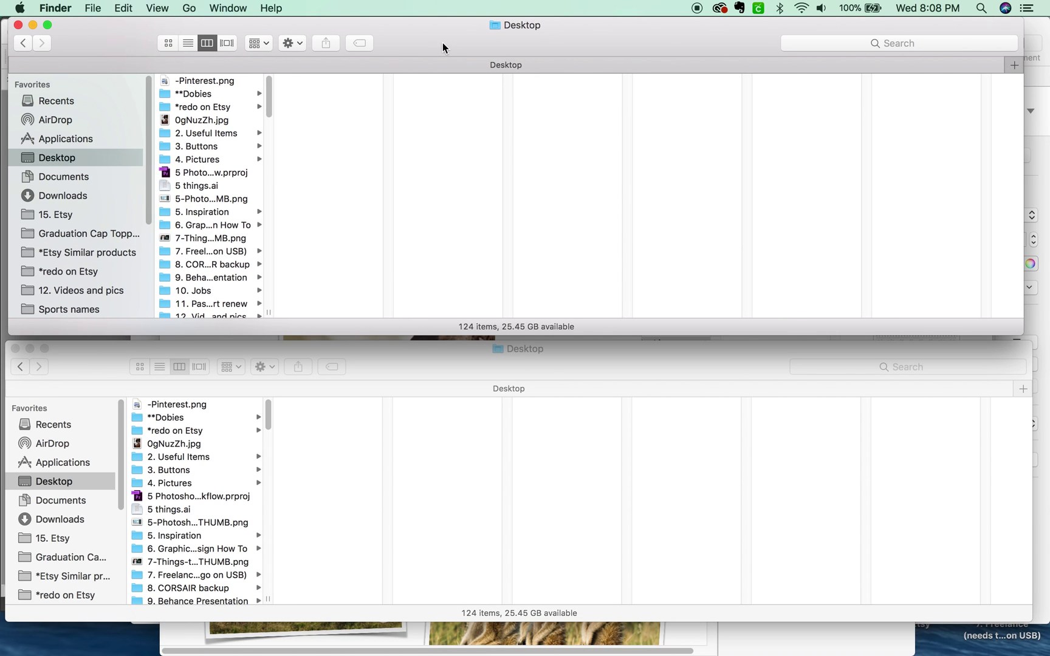
pyautogui.press('super+n')
pyautogui.moveTo(445, 58)
pyautogui.mouseDown()
pyautogui.moveTo(432, 101)
pyautogui.moveTo(432, 43)
pyautogui.mouseUp()
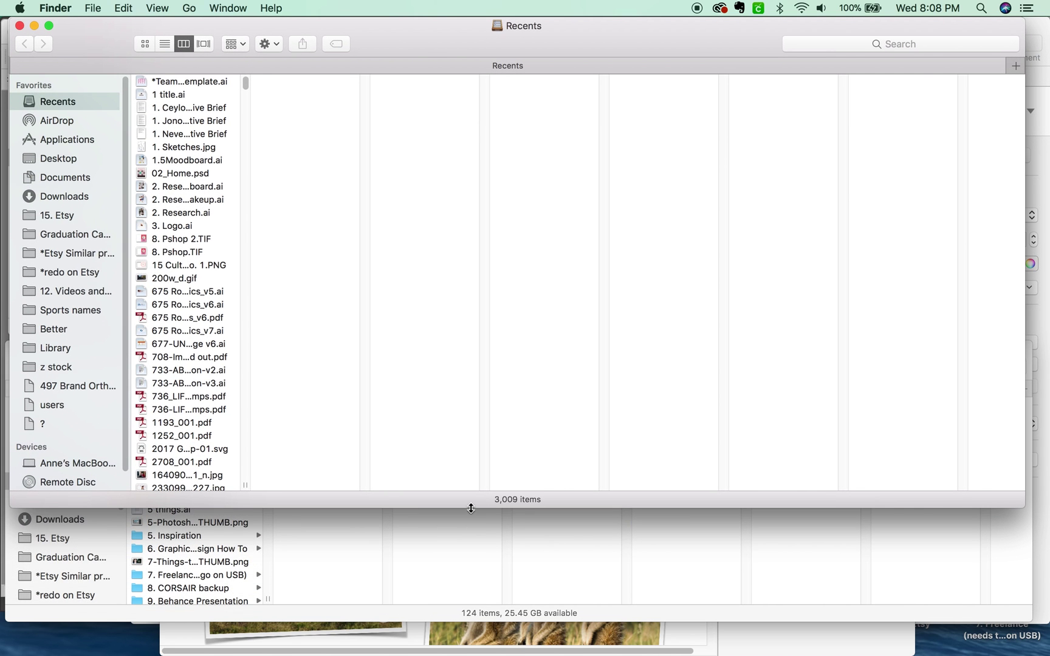
pyautogui.moveTo(471, 508); pyautogui.dragTo(480, 338)
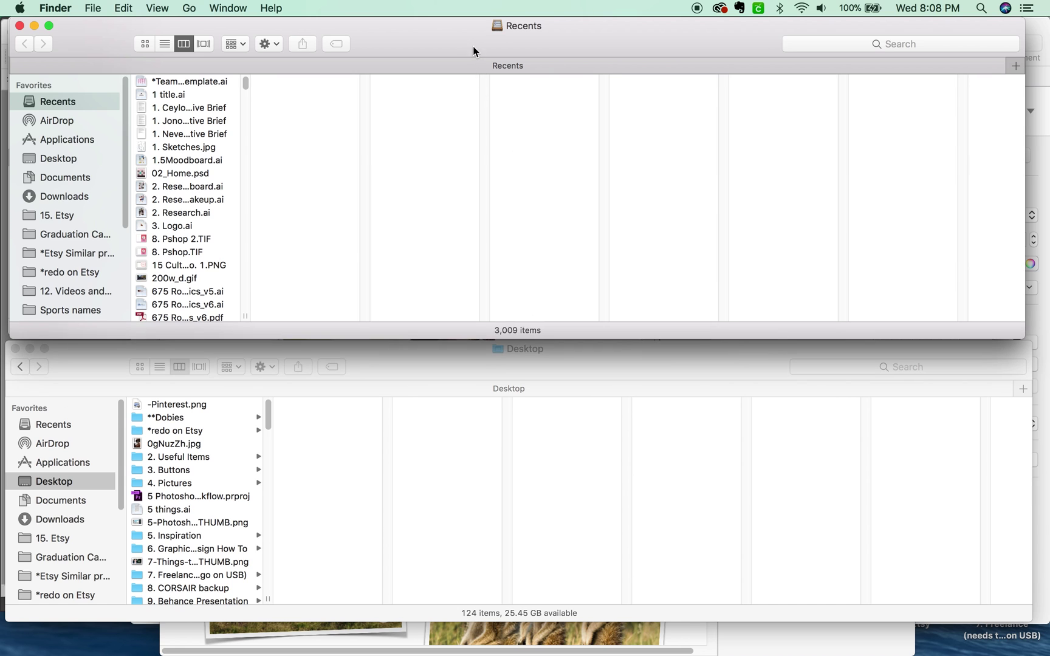
# Switch the top window to the Desktop folder and align both windows
pyautogui.click(393, 354)
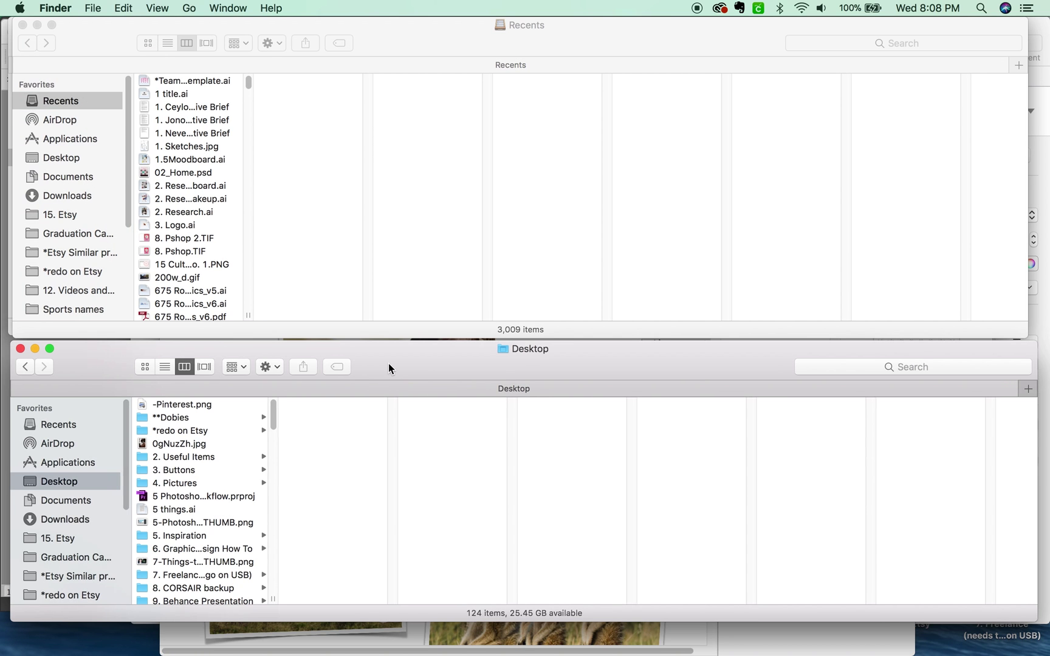
pyautogui.moveTo(388, 363); pyautogui.dragTo(394, 364)
pyautogui.click(399, 110)
pyautogui.press('cmd+shift+d')
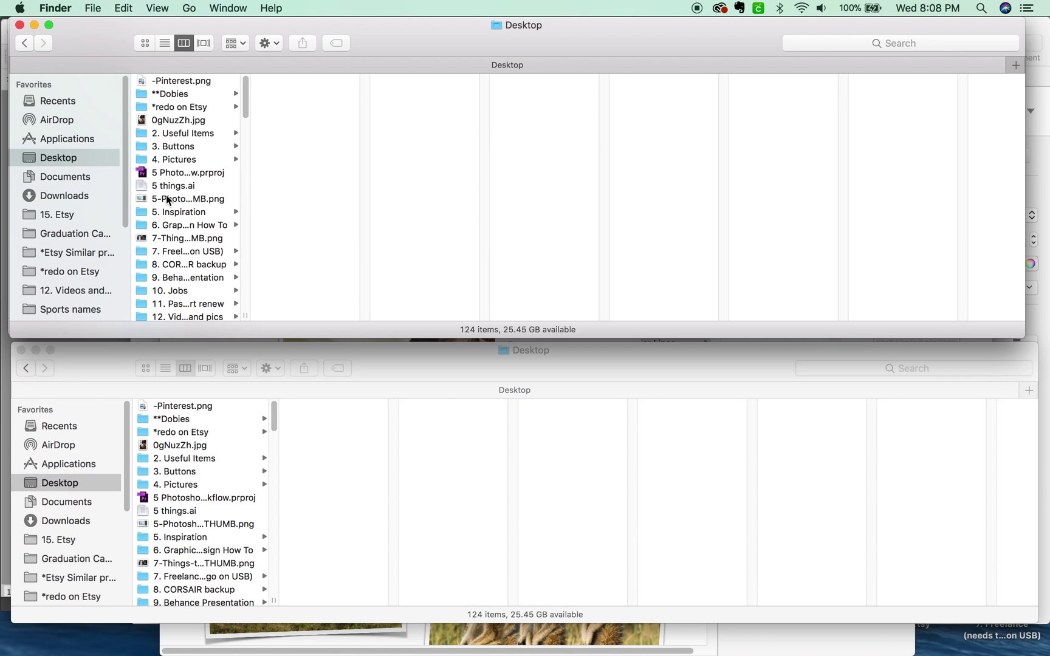
pyautogui.click(389, 368)
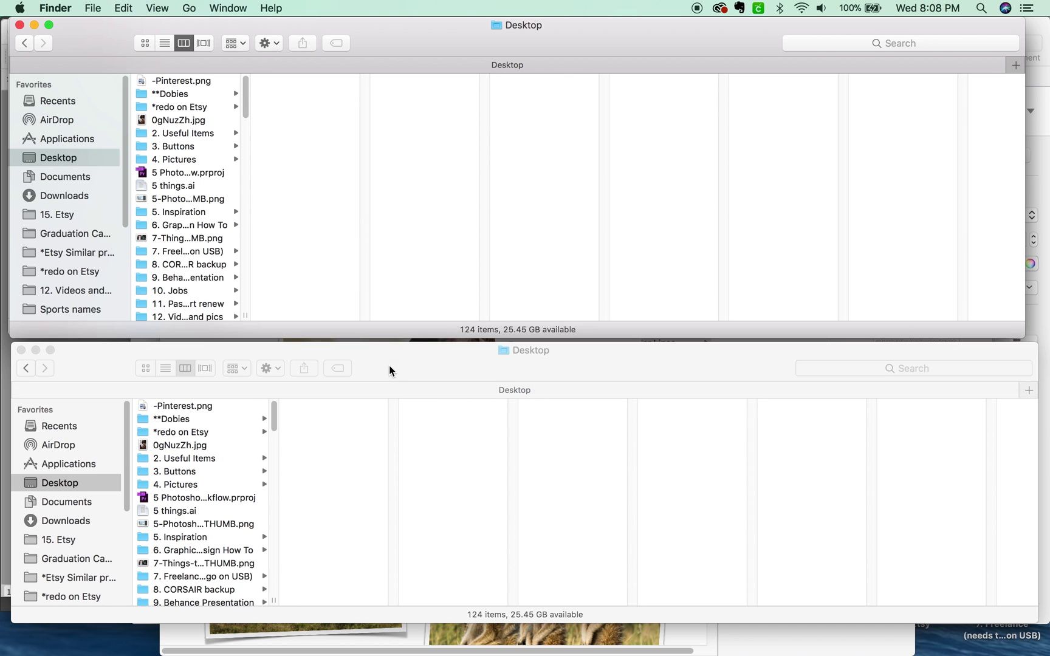
pyautogui.moveTo(426, 368); pyautogui.dragTo(423, 368)
pyautogui.moveTo(467, 61); pyautogui.dragTo(469, 61)
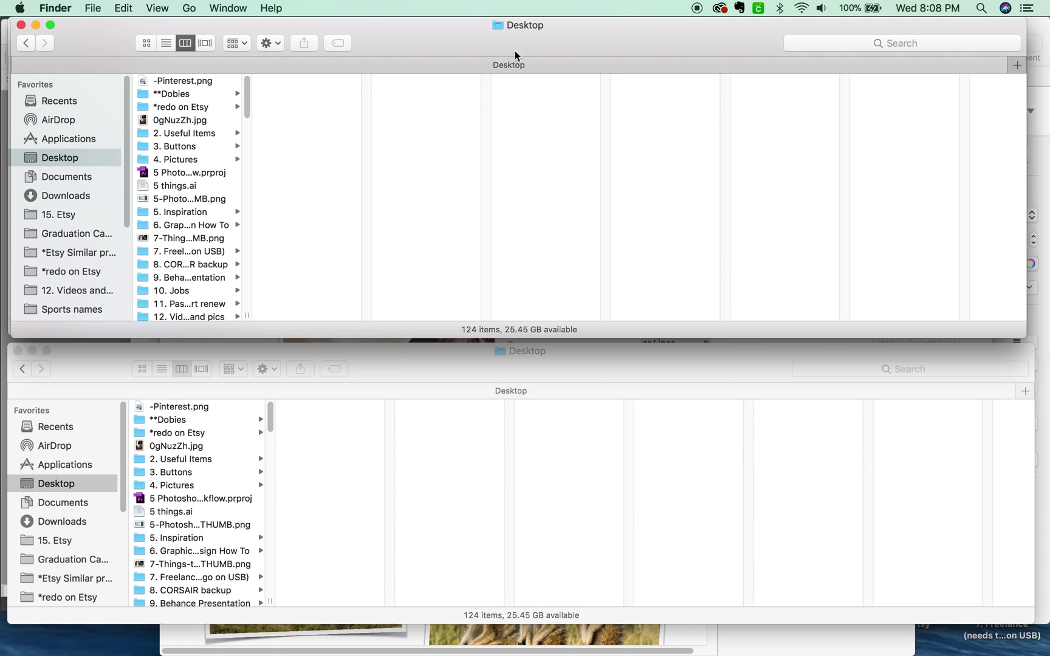
pyautogui.click(694, 365)
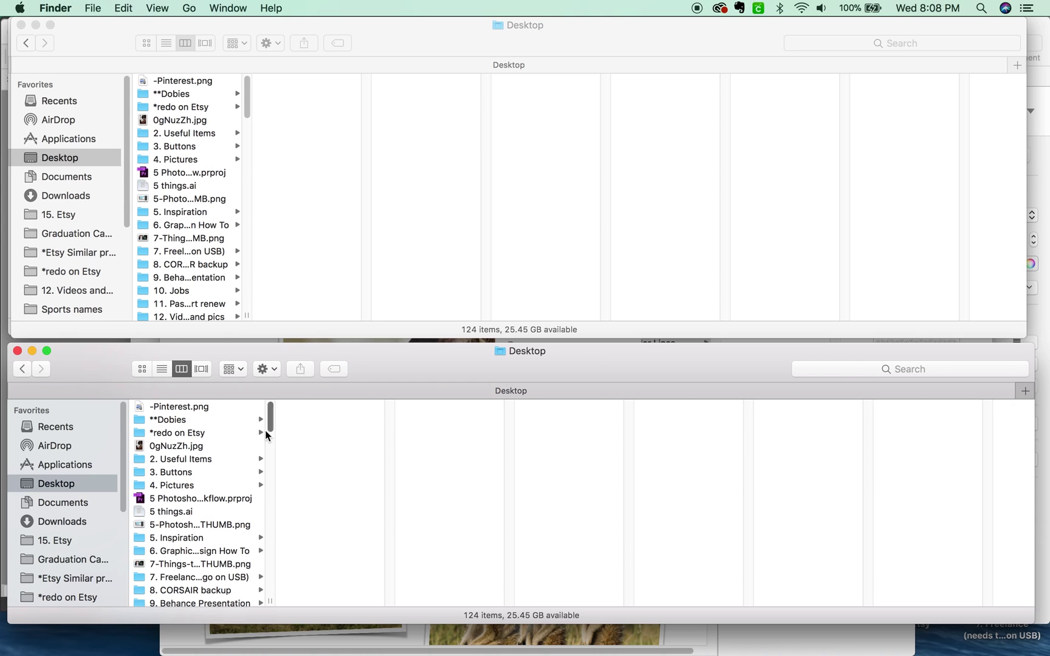
# Reveal the desktop with F11 and restore it, then show Applications and Desktop in the lower window
pyautogui.press('F11')
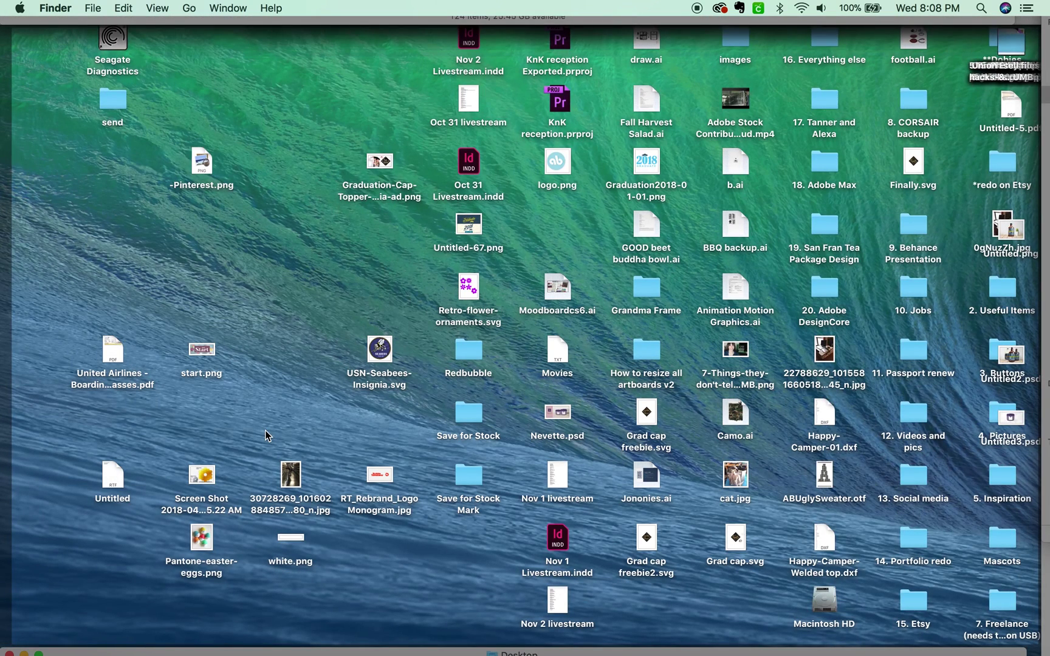
pyautogui.press('F11')
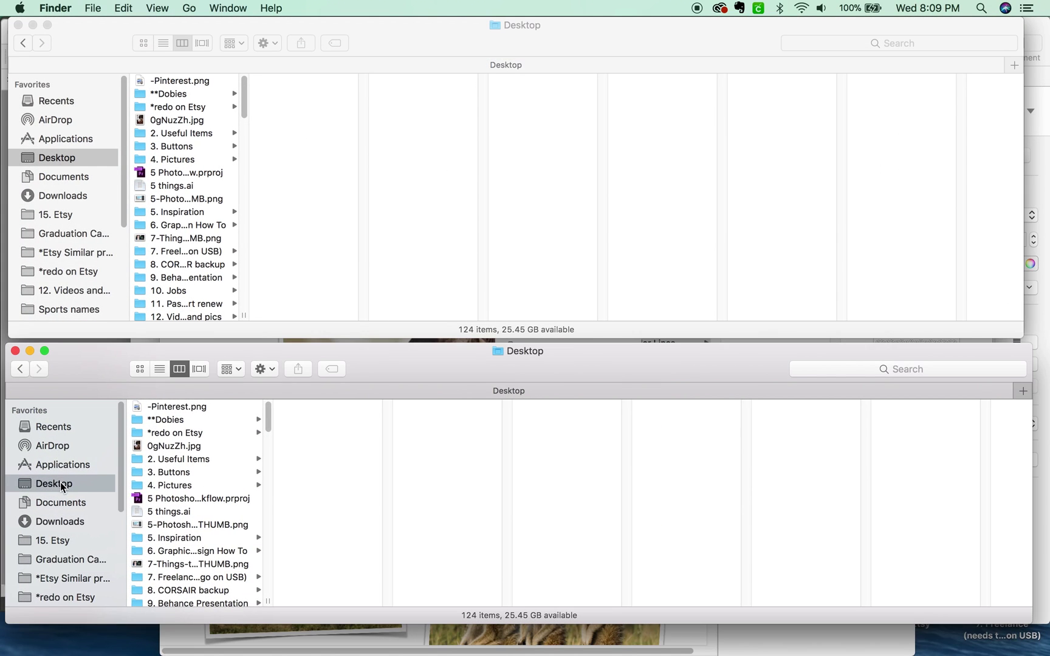
pyautogui.press('shift+super+a')
pyautogui.click(64, 486)
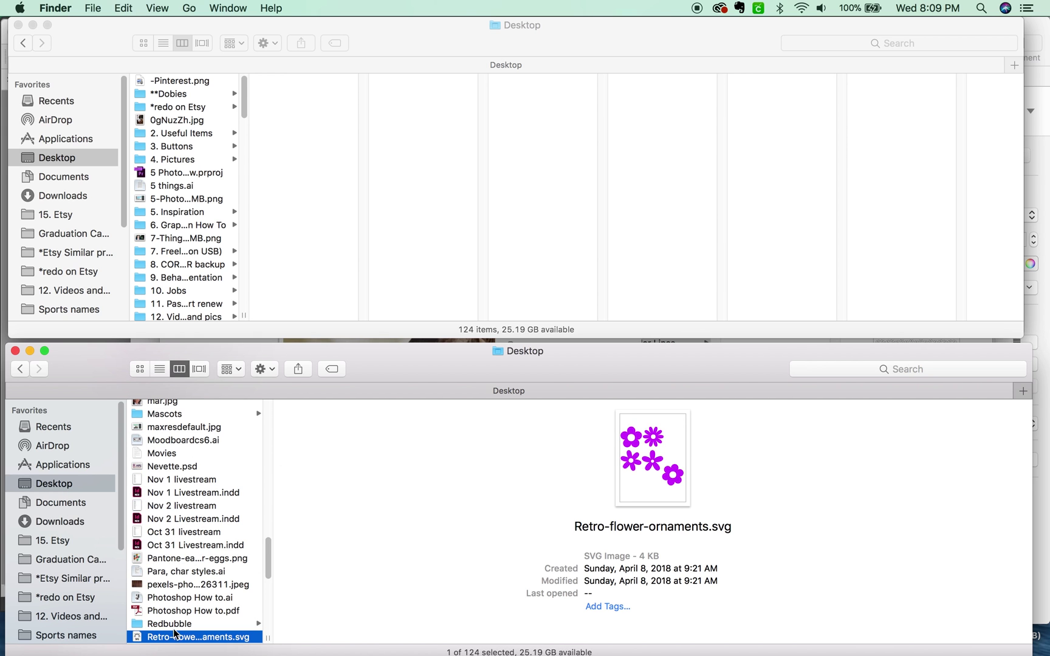
# Open Retro-flower-ornaments.svg in Illustrator, then return to Finder and close the Divider Lines window
pyautogui.moveTo(172, 637)
pyautogui.mouseDown()
pyautogui.moveTo(212, 655)
pyautogui.moveTo(155, 650)
pyautogui.moveTo(152, 635)
pyautogui.mouseUp()
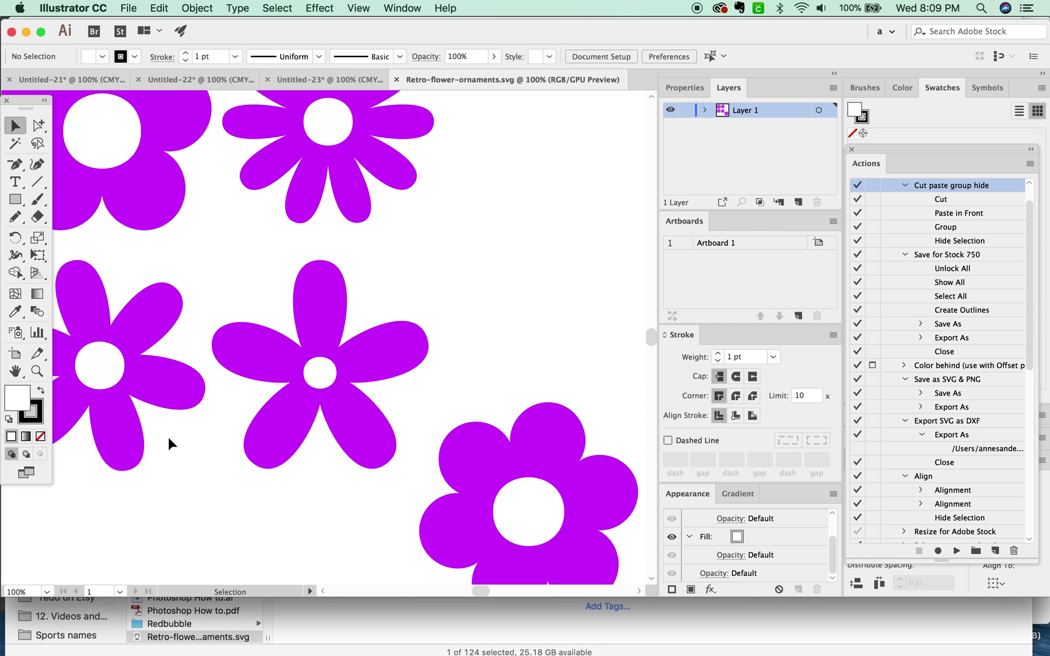
pyautogui.press('super+Tab')
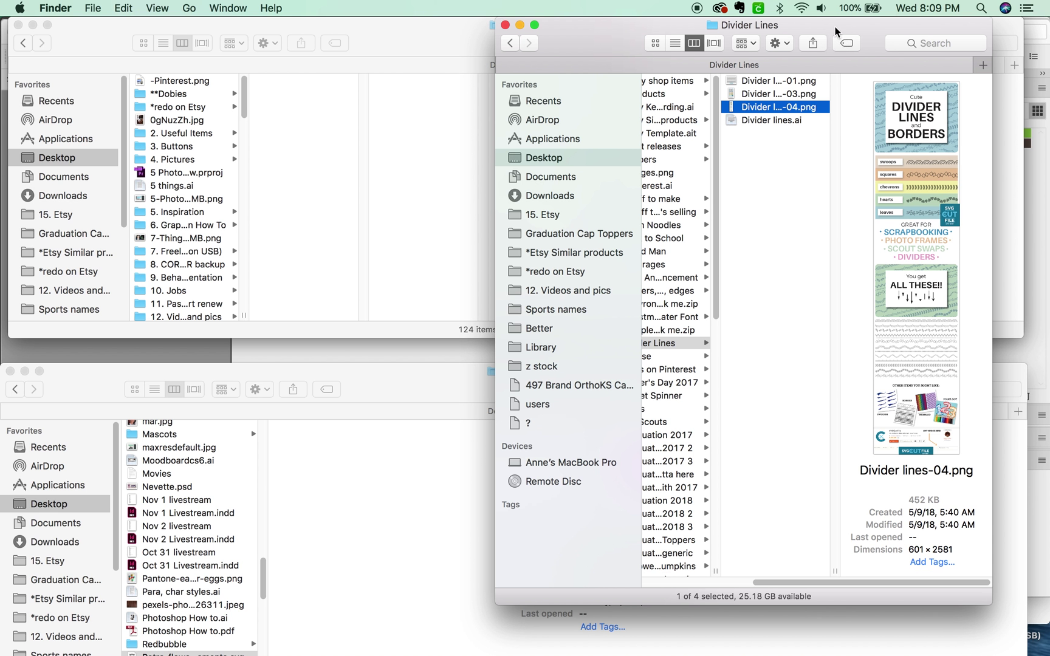
pyautogui.moveTo(835, 44); pyautogui.dragTo(849, 40)
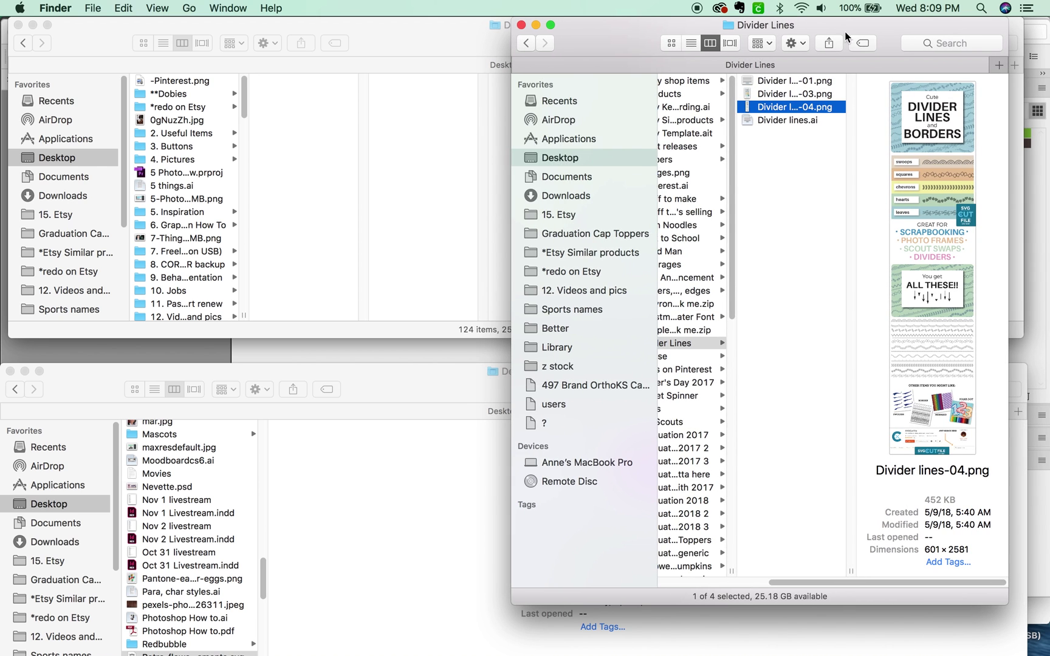
pyautogui.press('super+w')
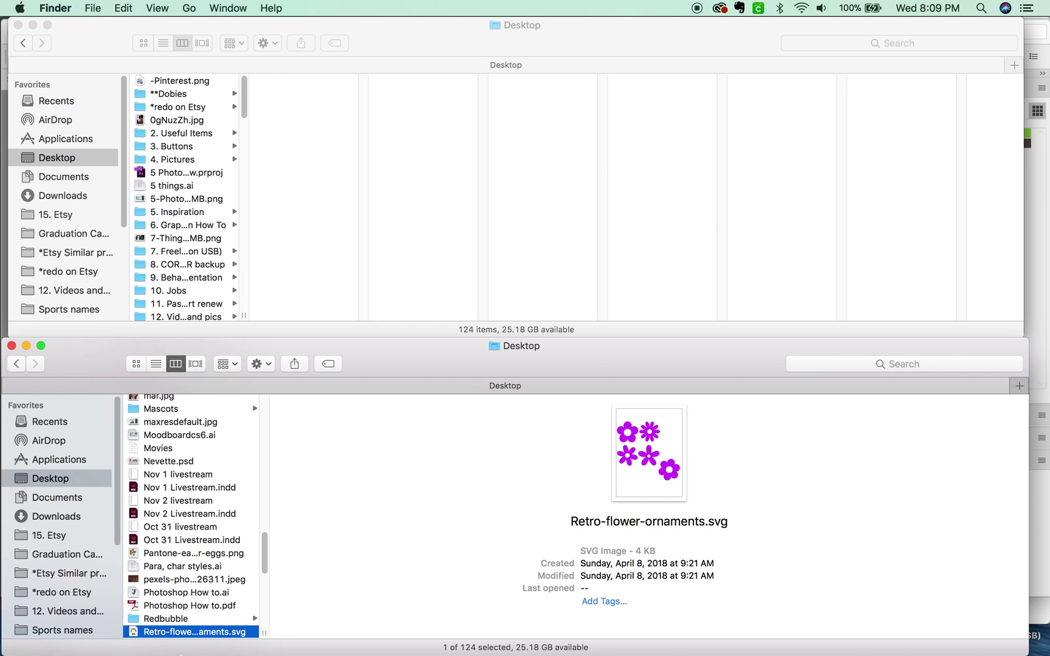
# Realign the two Desktop windows and reactivate each in turn
pyautogui.moveTo(159, 644)
pyautogui.moveTo(371, 354)
pyautogui.mouseDown()
pyautogui.moveTo(395, 337)
pyautogui.moveTo(374, 354)
pyautogui.mouseUp()
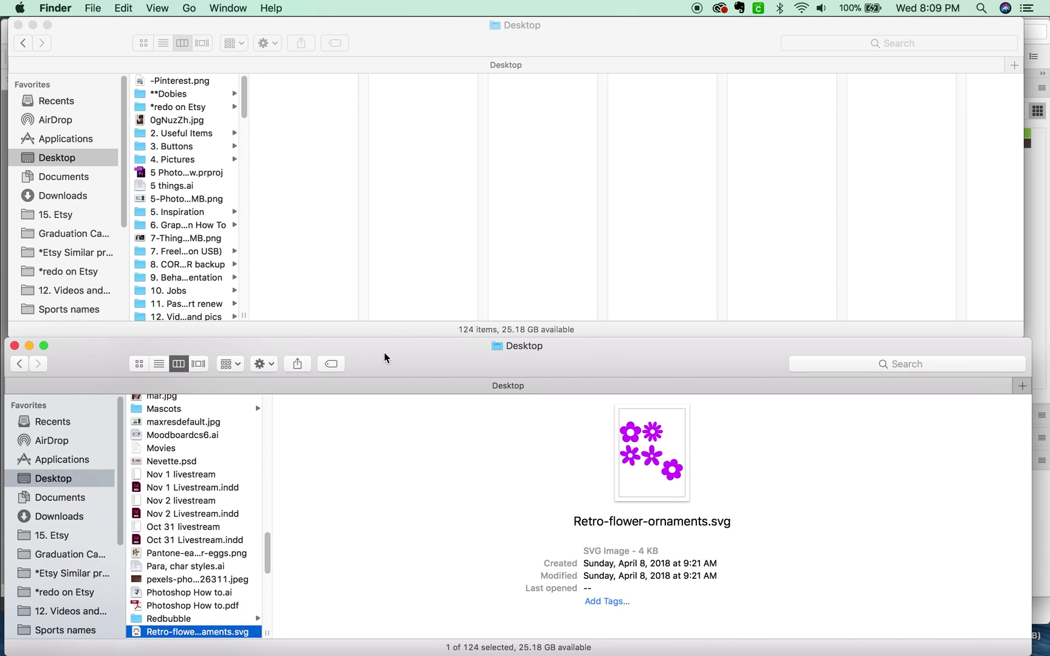
pyautogui.moveTo(437, 56); pyautogui.dragTo(433, 55)
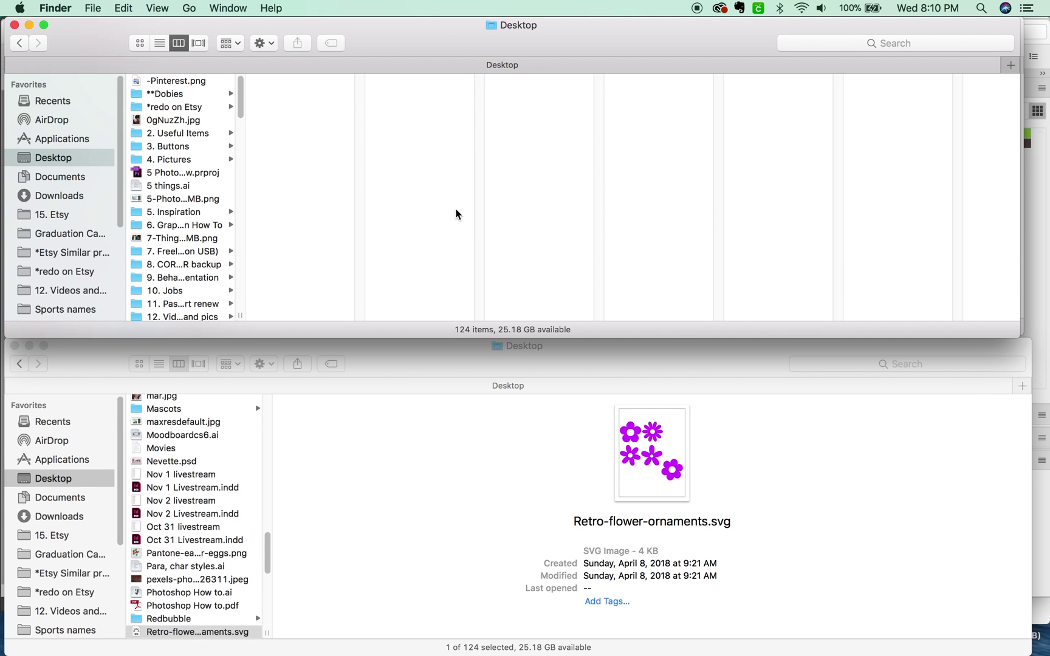
pyautogui.click(413, 357)
pyautogui.click(392, 187)
# Select all 11 items in 3. Buttons and open 4. Pictures in the lower window
pyautogui.moveTo(402, 59); pyautogui.dragTo(399, 59)
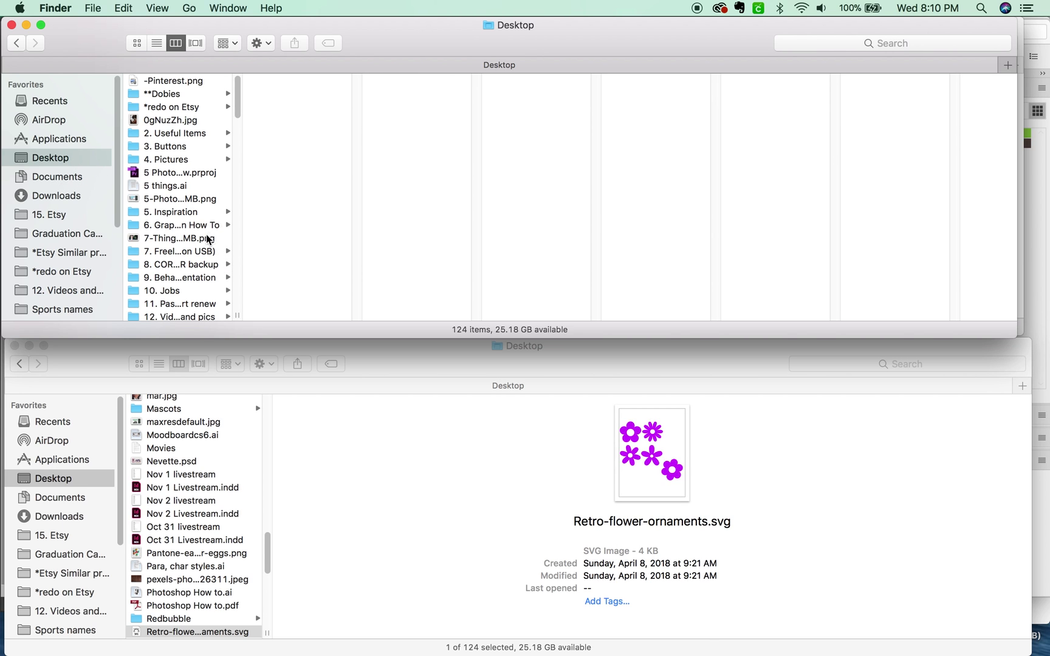
pyautogui.click(200, 82)
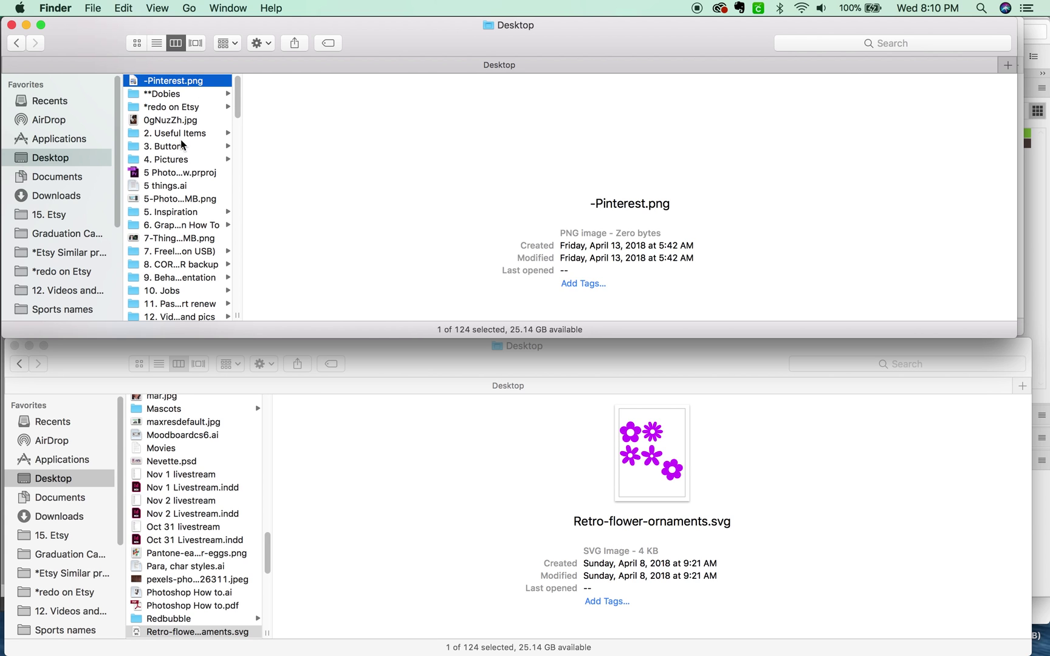
pyautogui.click(188, 147)
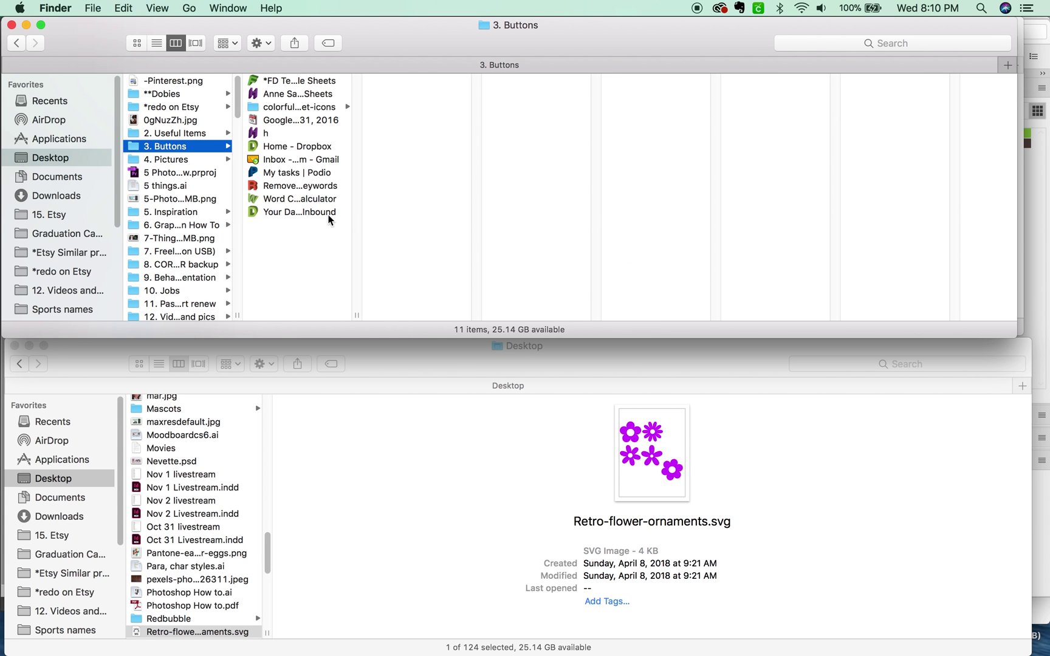
pyautogui.press('super+a')
pyautogui.scroll(15, 194, 516)
pyautogui.click(182, 453)
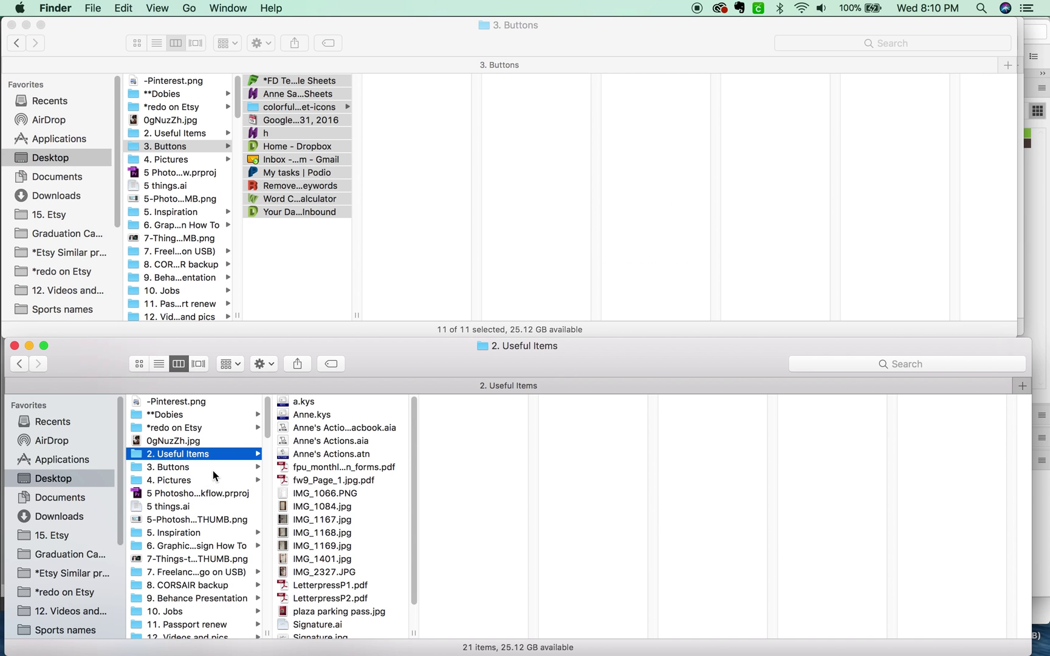
pyautogui.click(213, 468)
pyautogui.click(208, 481)
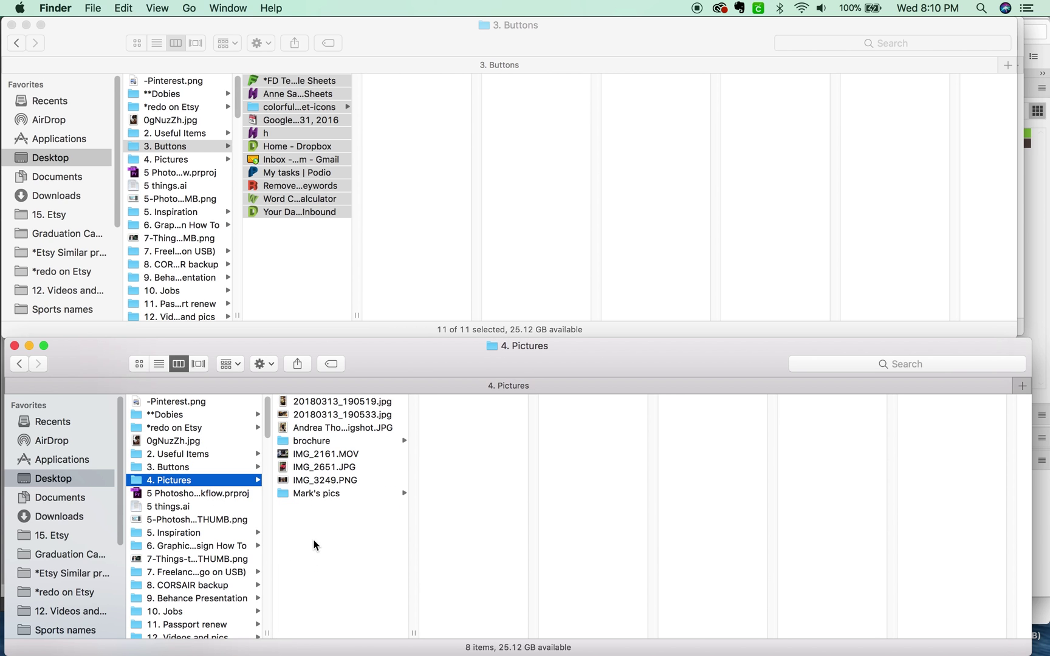
# Create an untitled folder in 4. Pictures, move the 11 items in and back, then delete it
pyautogui.press('shift+super+n')
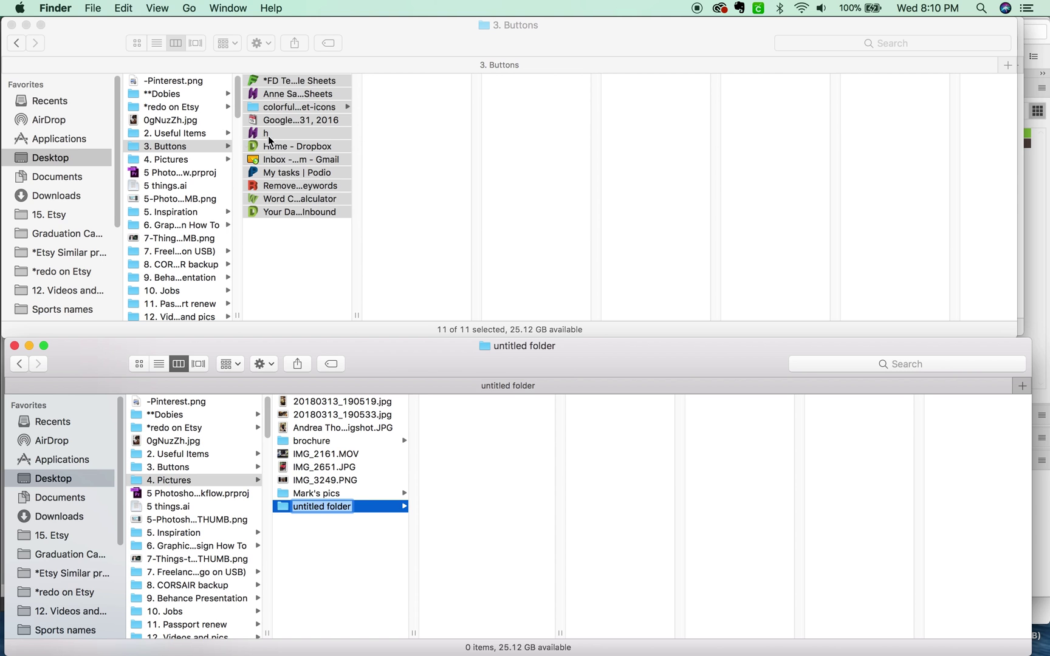
pyautogui.moveTo(271, 124); pyautogui.dragTo(449, 591)
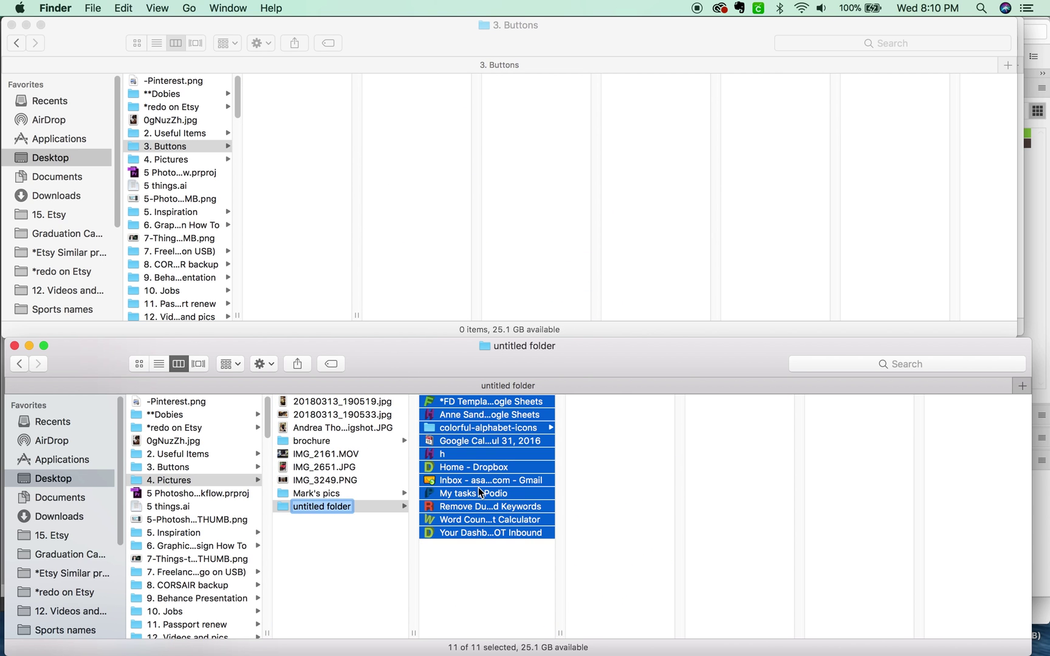
pyautogui.moveTo(474, 497); pyautogui.dragTo(322, 231)
pyautogui.click(348, 565)
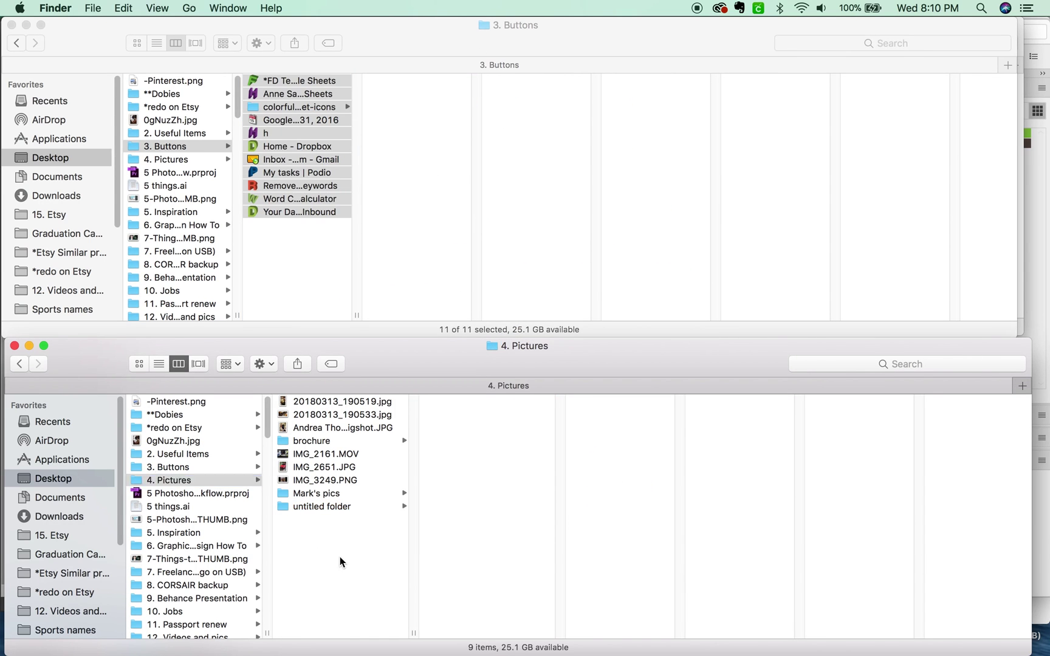
pyautogui.click(373, 508)
pyautogui.press('super+BackSpace')
# Open the Mark's pics folder, then select the last two items in 3. Buttons
pyautogui.click(302, 249)
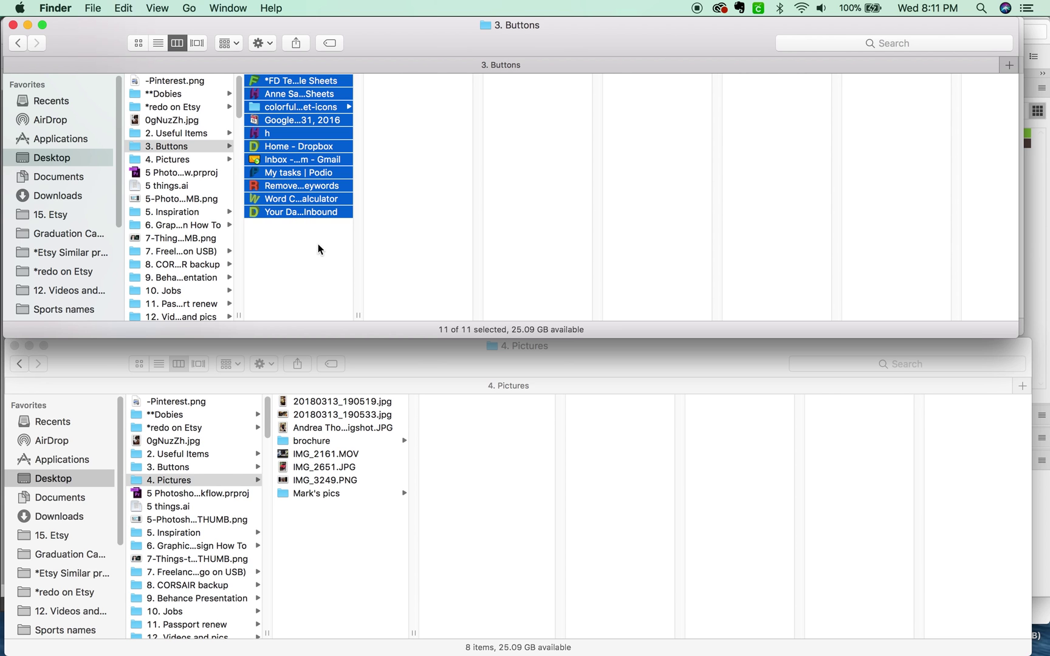
pyautogui.click(413, 382)
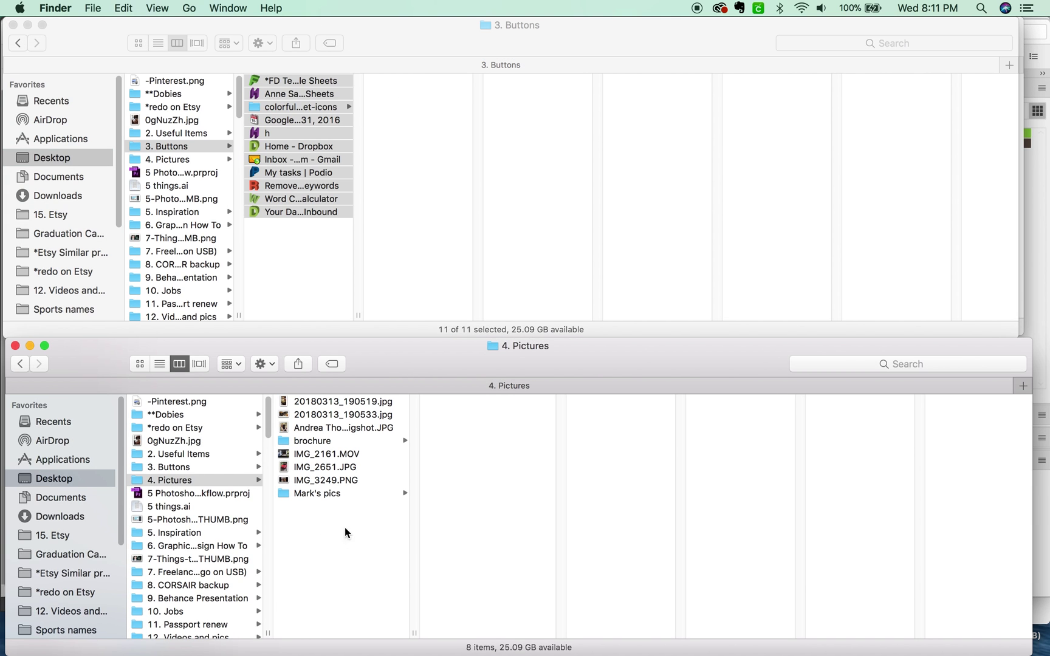
pyautogui.moveTo(361, 352); pyautogui.dragTo(356, 352)
pyautogui.click(311, 495)
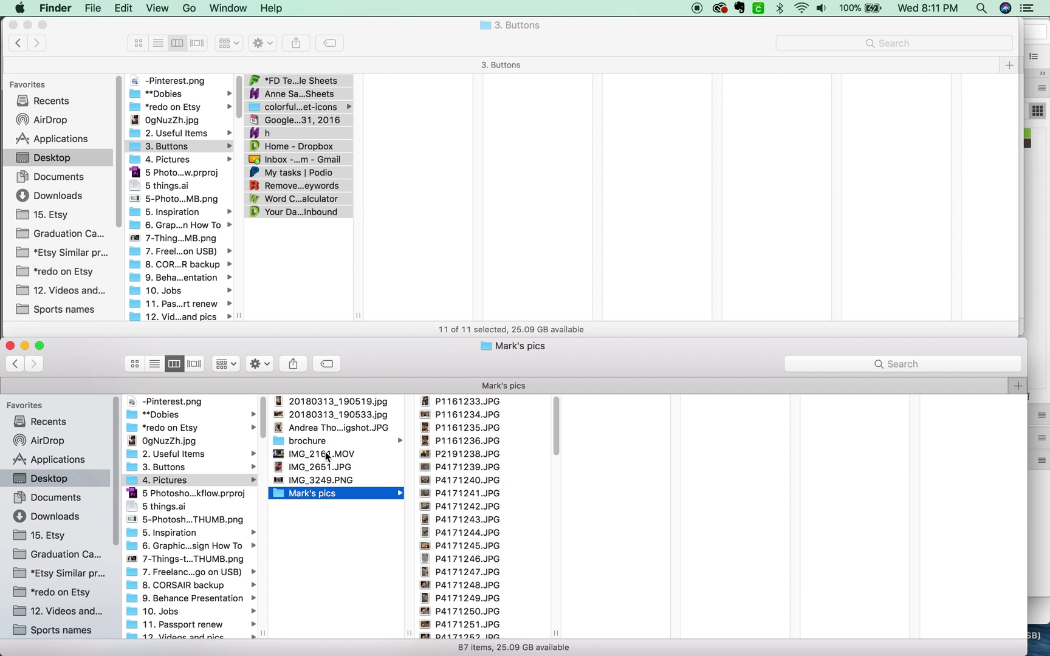
pyautogui.moveTo(276, 160); pyautogui.dragTo(304, 272)
pyautogui.click(326, 311)
pyautogui.click(304, 265)
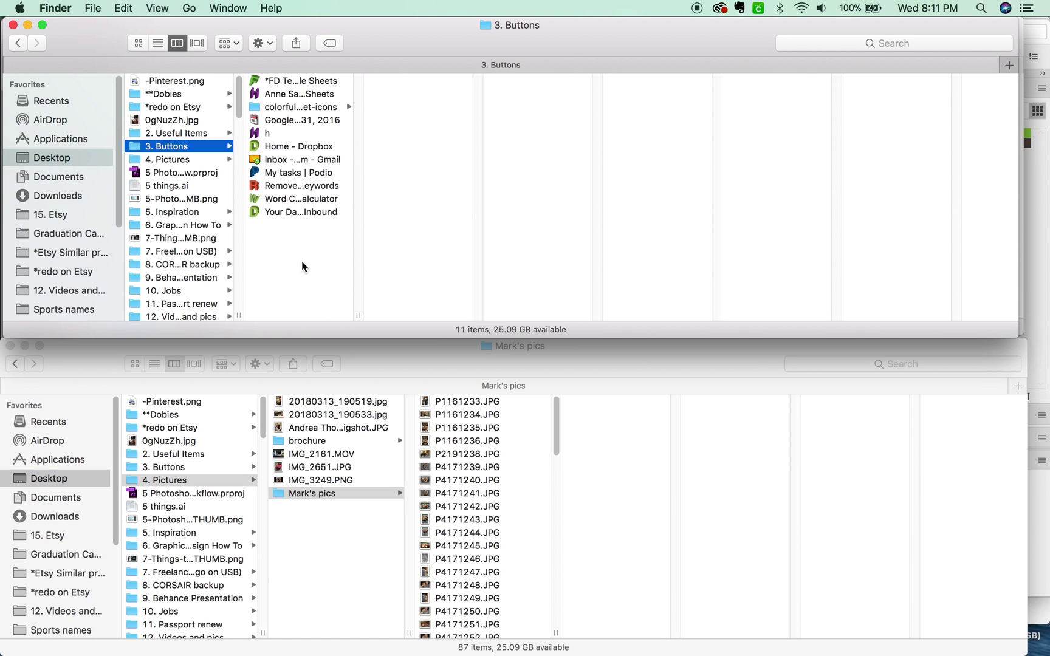
pyautogui.moveTo(313, 266); pyautogui.dragTo(302, 203)
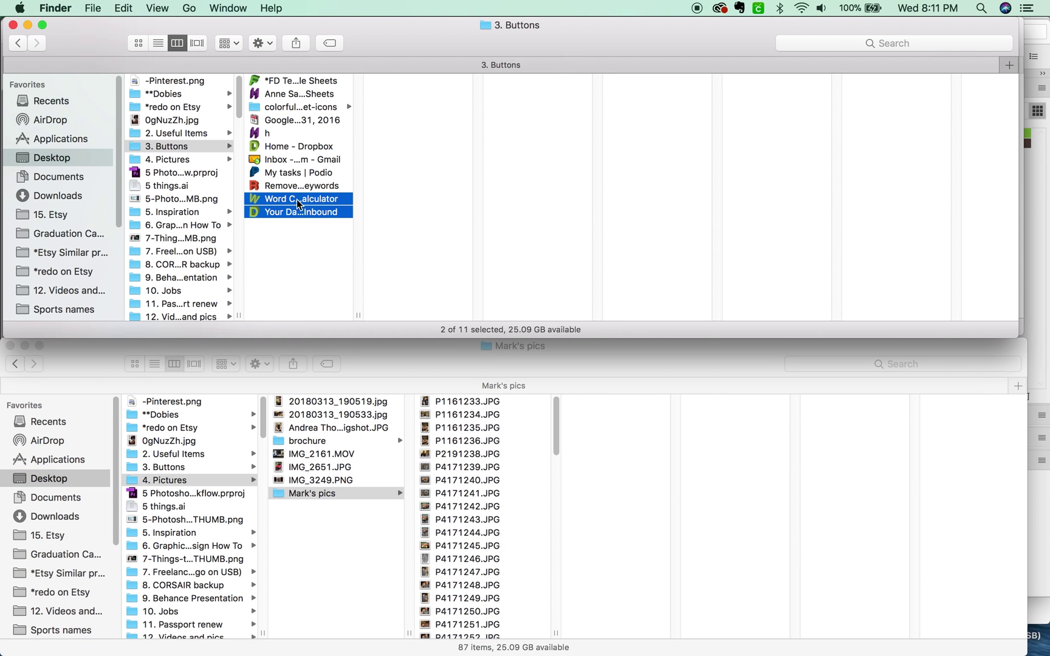
# Paste the two items into 4. Pictures, delete the pasted copies, and bring Illustrator forward
pyautogui.click(302, 602)
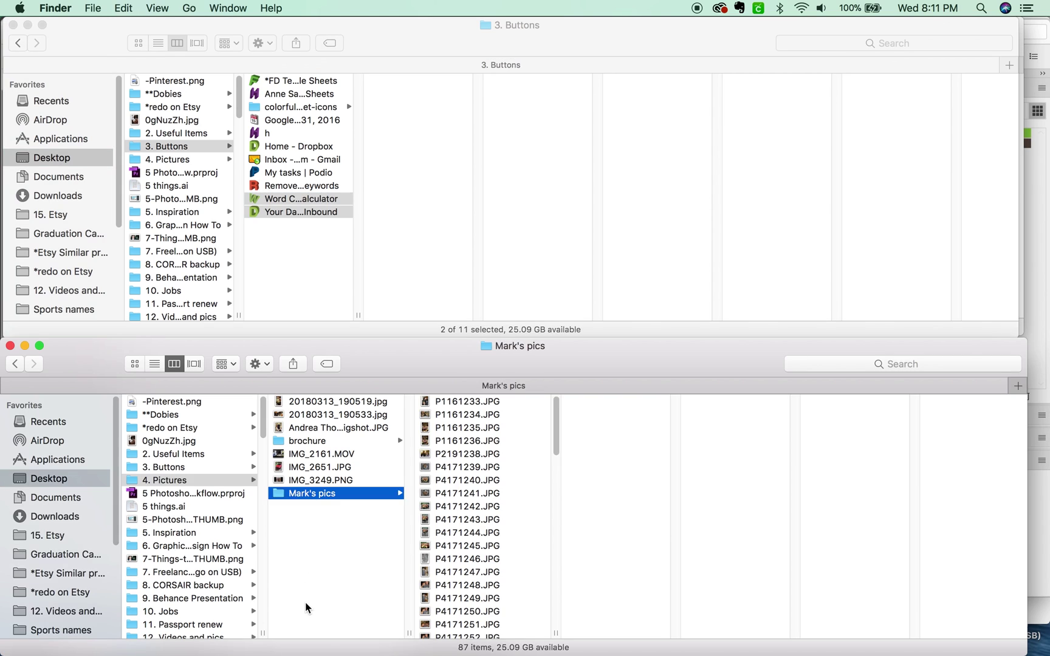
pyautogui.click(307, 602)
pyautogui.press('super+v')
pyautogui.click(353, 507)
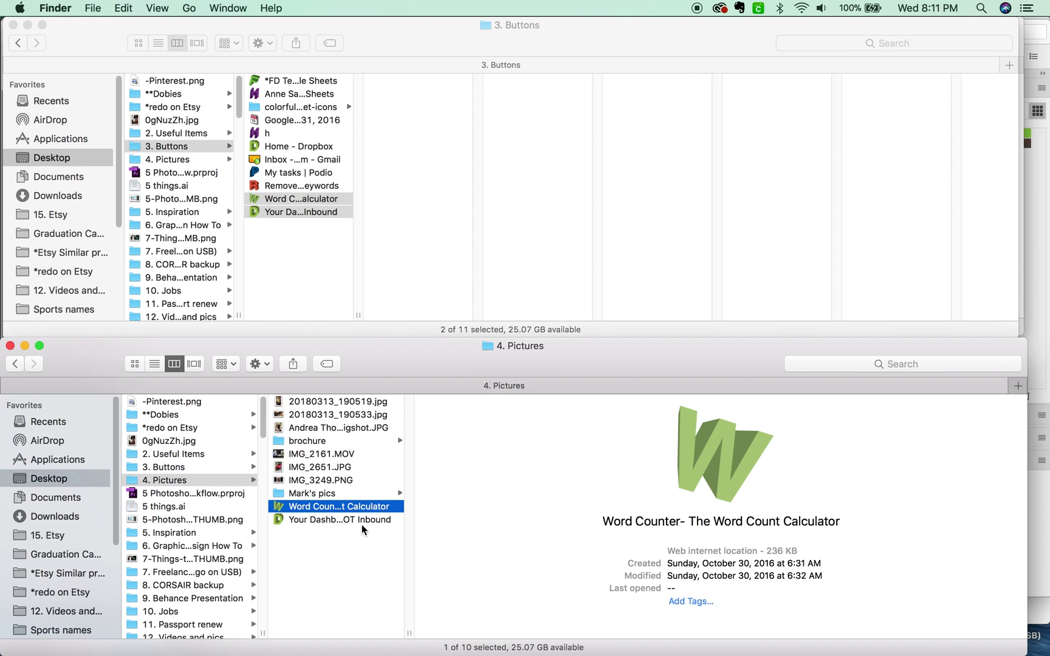
pyautogui.hotkey('shift', 'Down')
pyautogui.press('super+BackSpace')
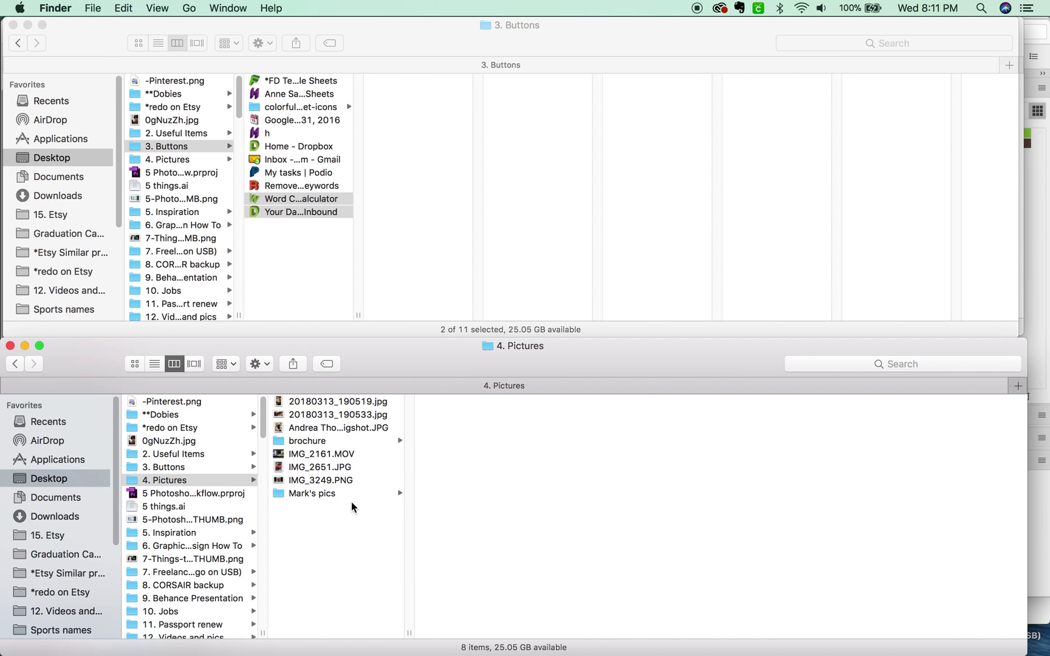
pyautogui.moveTo(152, 653)
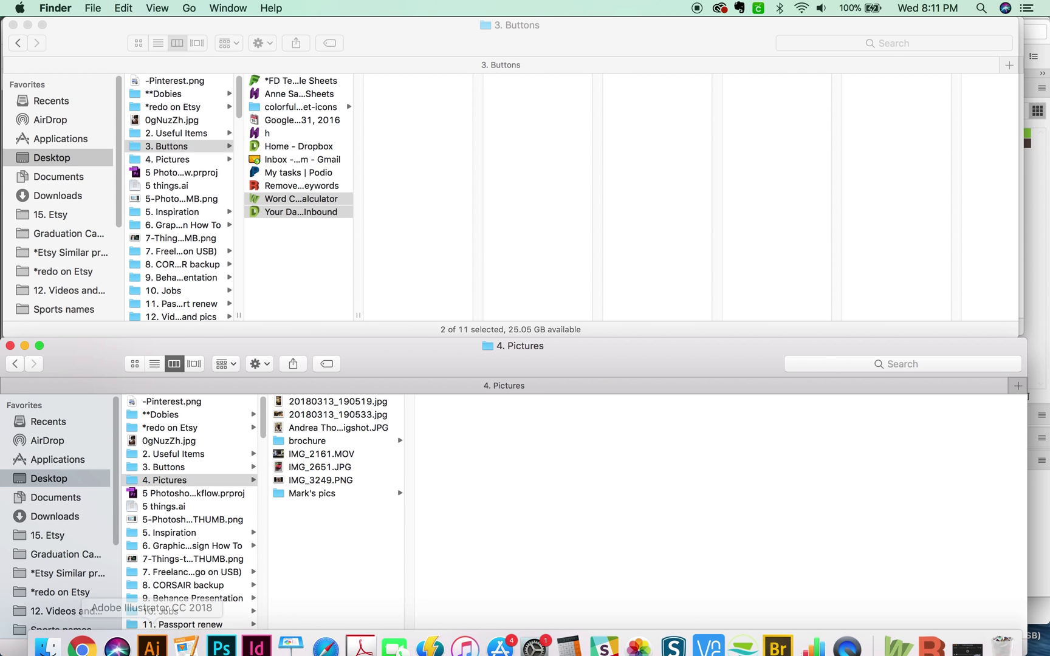
pyautogui.click(152, 634)
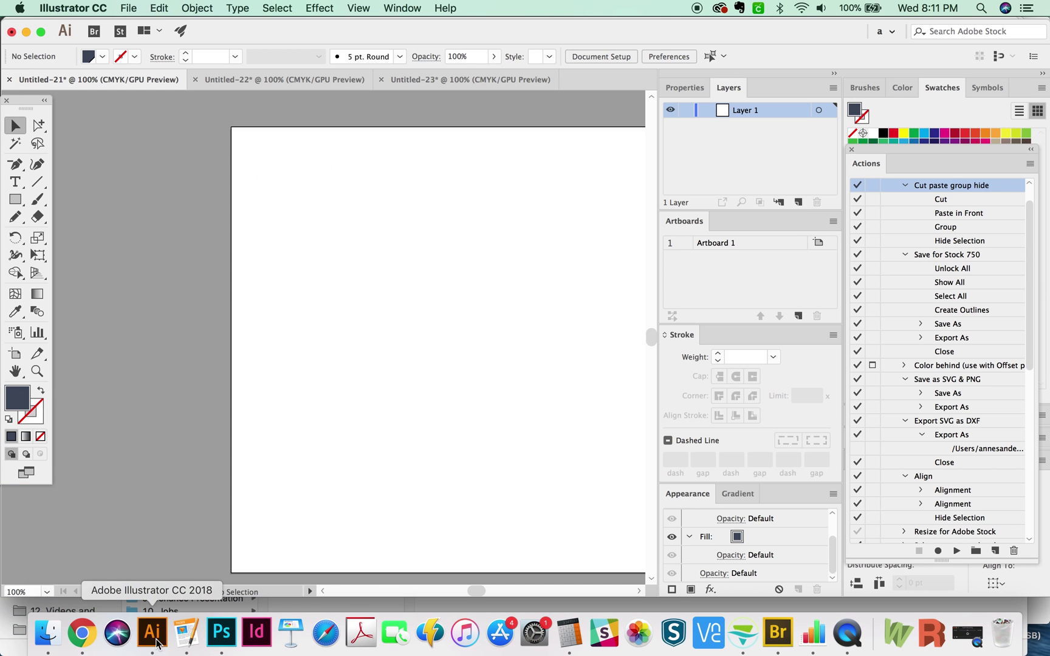
# Bring the Finder windows forward from the Dock, then switch to Google Chrome
pyautogui.moveTo(98, 651)
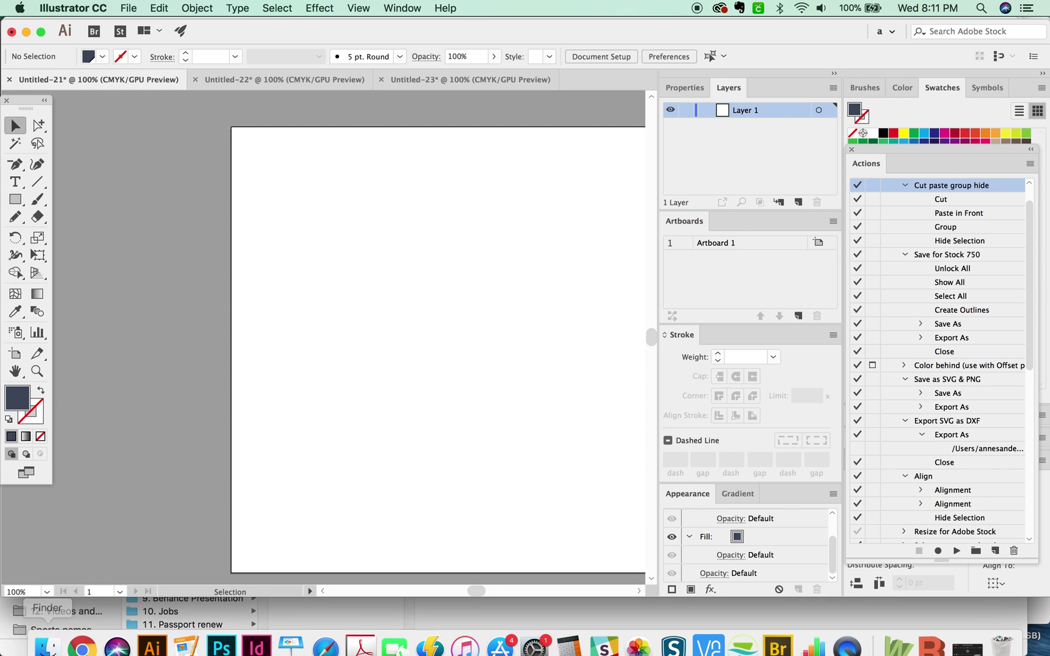
pyautogui.click(51, 649)
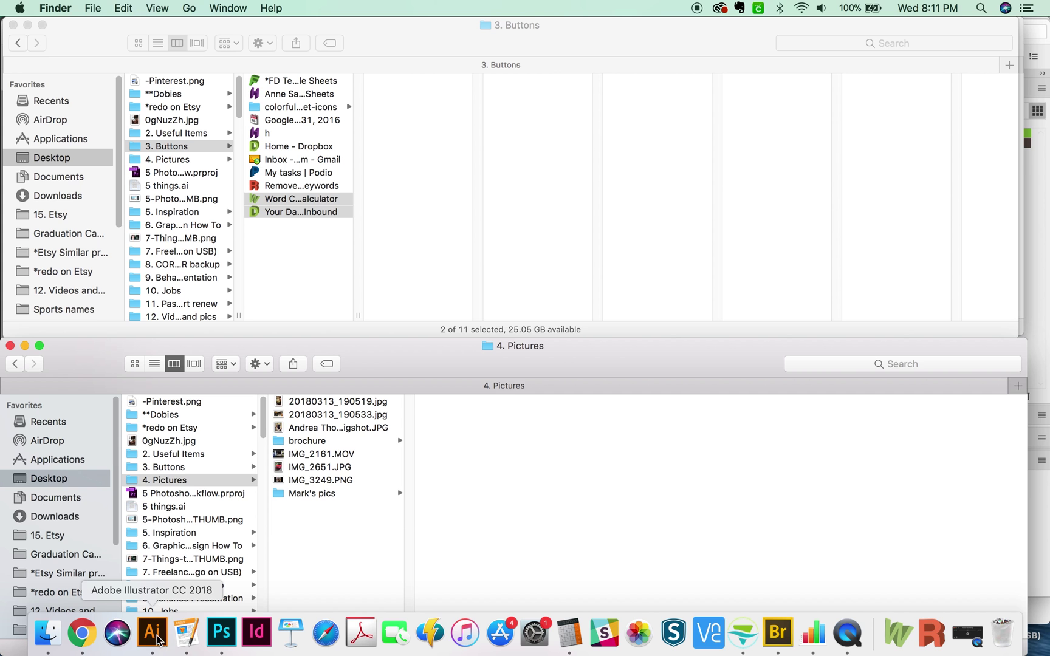
pyautogui.click(82, 633)
# Download the Pexels latte art photo, then open Illustrator's Place dialog
pyautogui.click(254, 305)
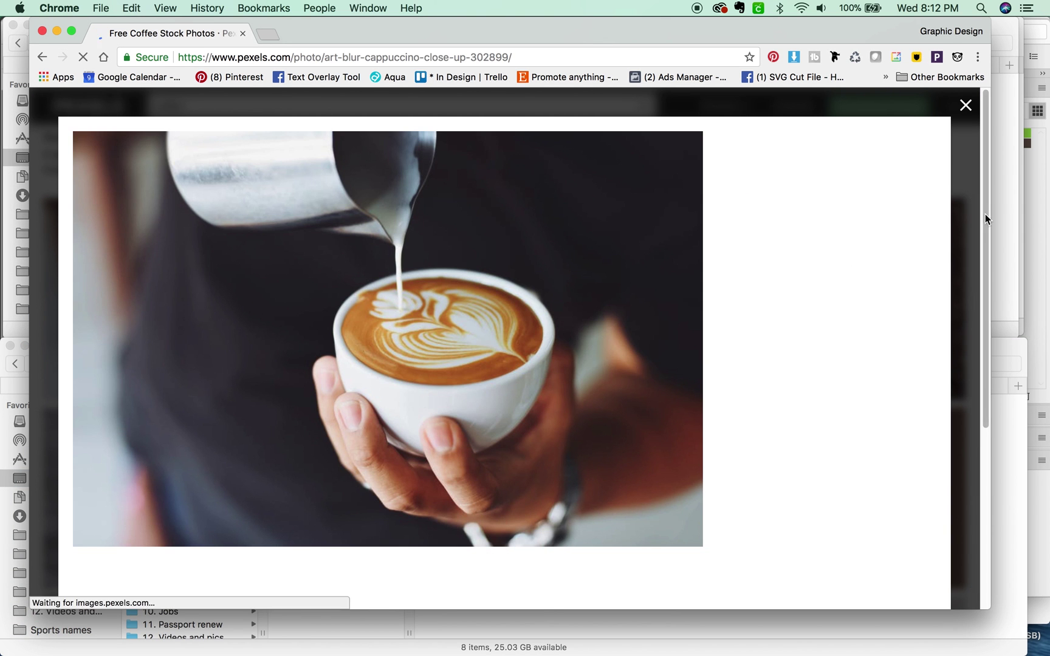
pyautogui.click(808, 173)
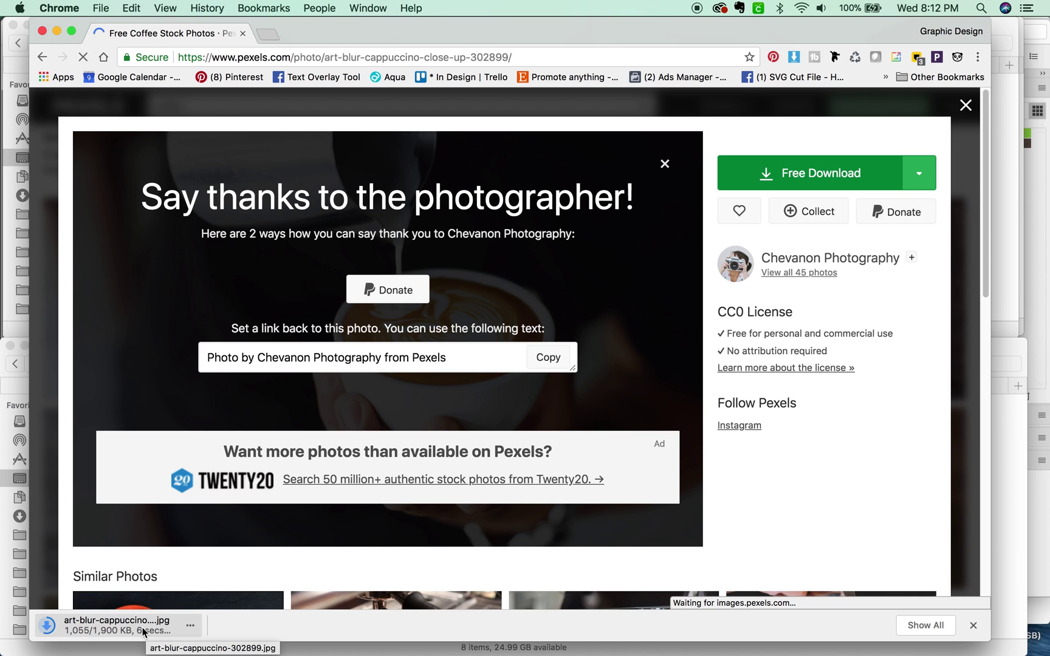
pyautogui.press('super+Tab')
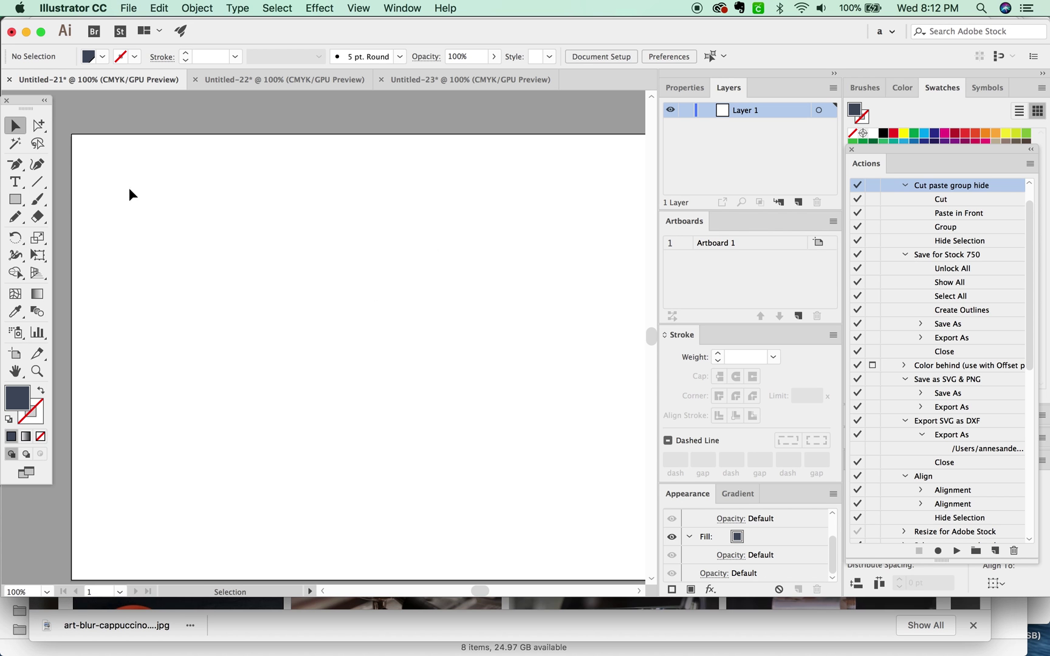
pyautogui.press('super+shift+p')
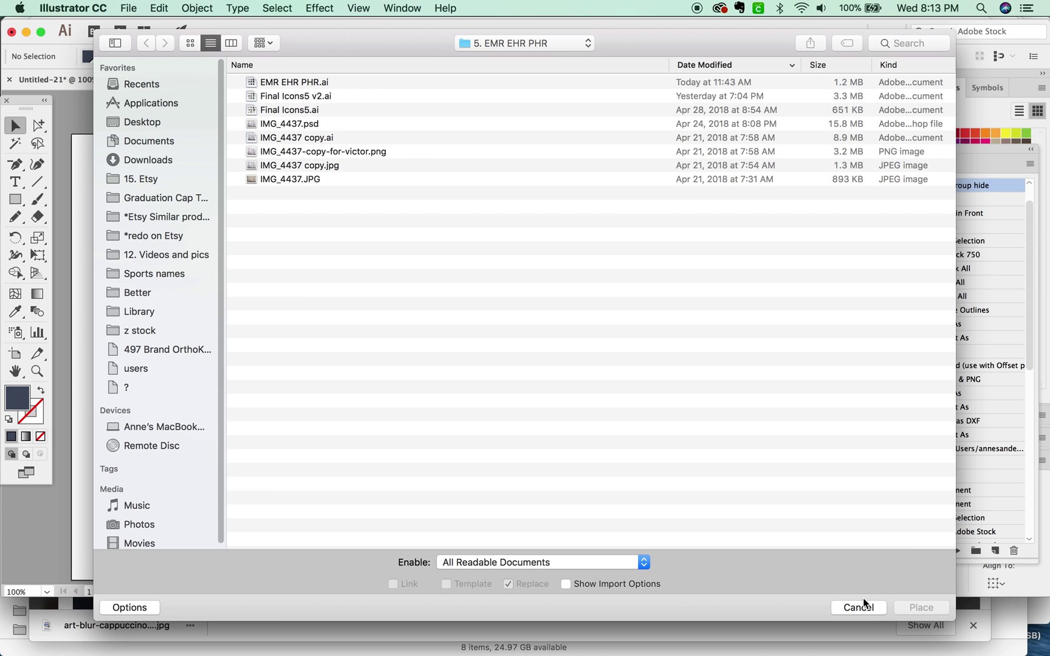
# Jump to Downloads with Cmd+Option+L and select art-blur-cappuccino-302899.jpg to place
pyautogui.press('alt+super+l')
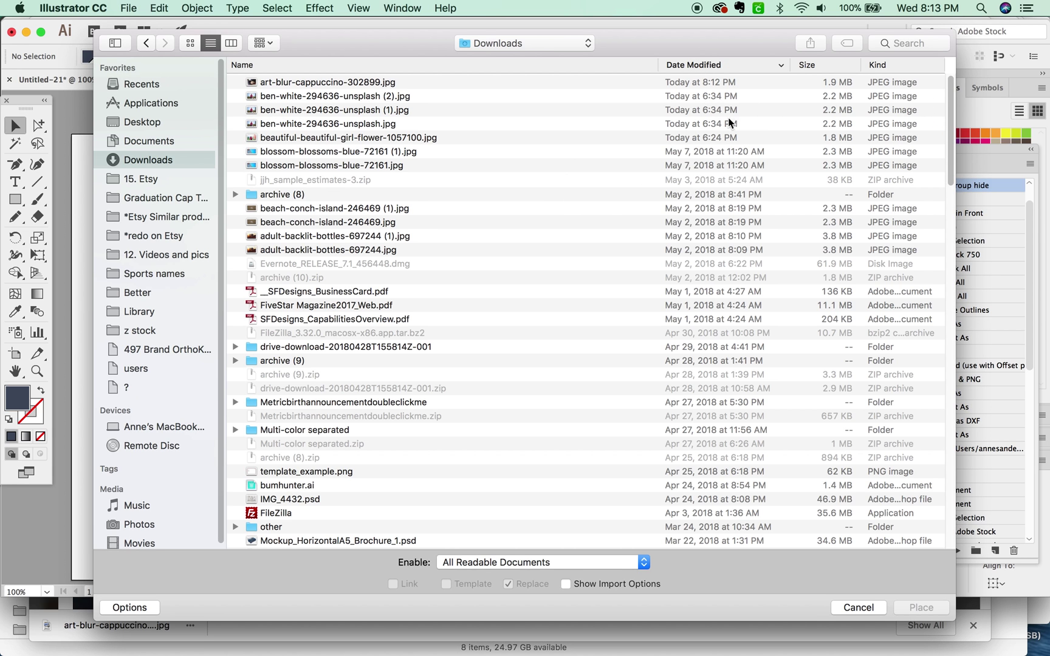
pyautogui.scroll(-10, 705, 70)
pyautogui.scroll(10, 705, 72)
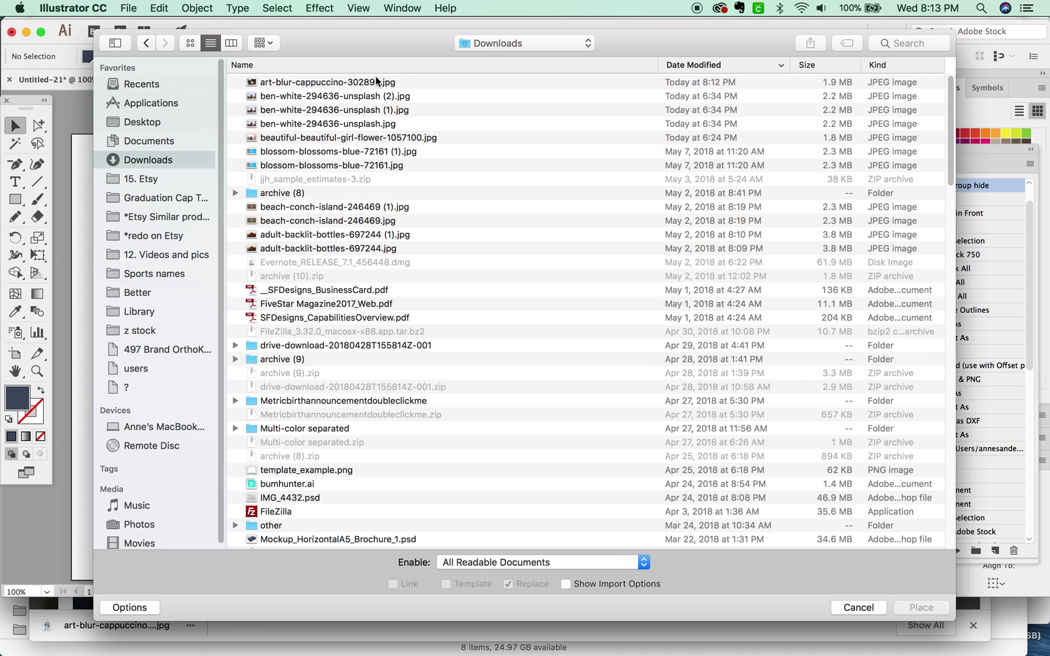
pyautogui.click(368, 83)
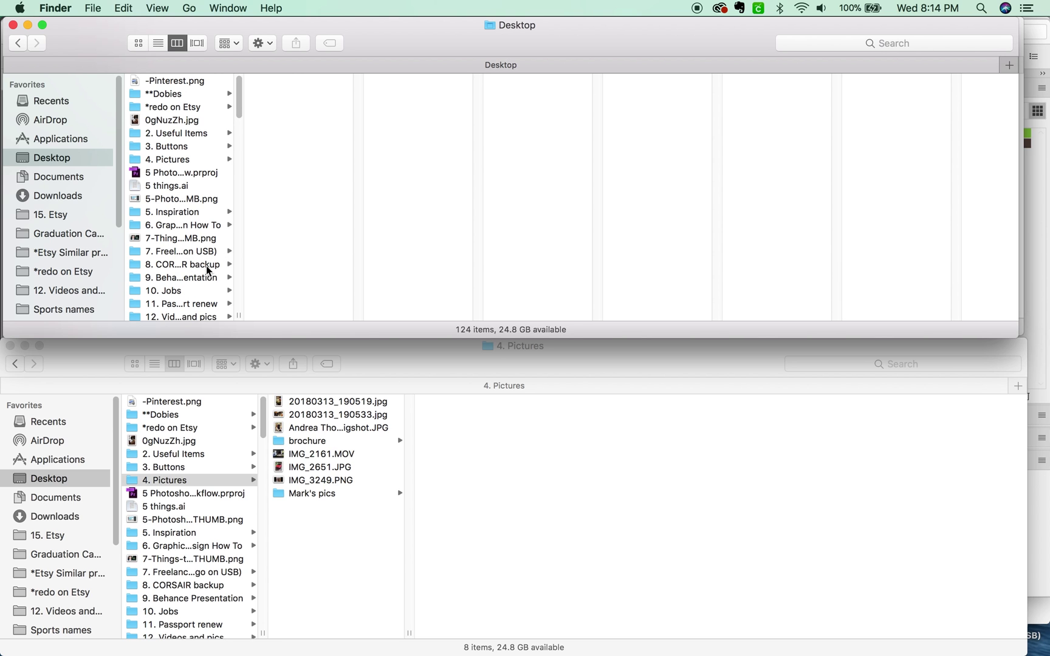
# After typing 'grandma', jump to Downloads, Applications, then the home folder via go-to shortcuts
pyautogui.write('grandma')
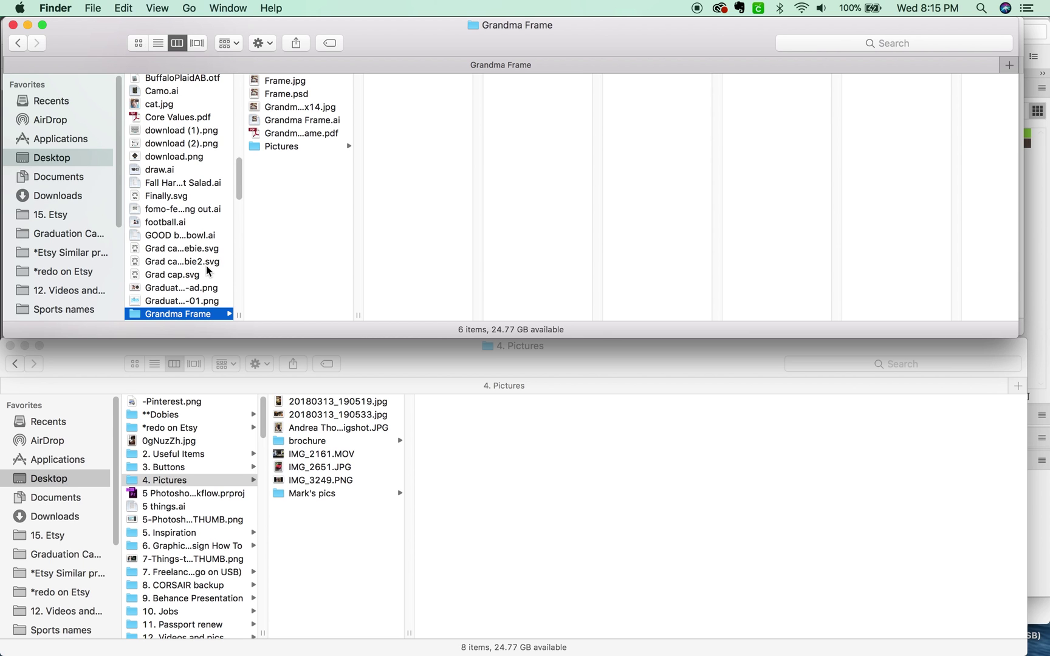
pyautogui.press('super+alt+l')
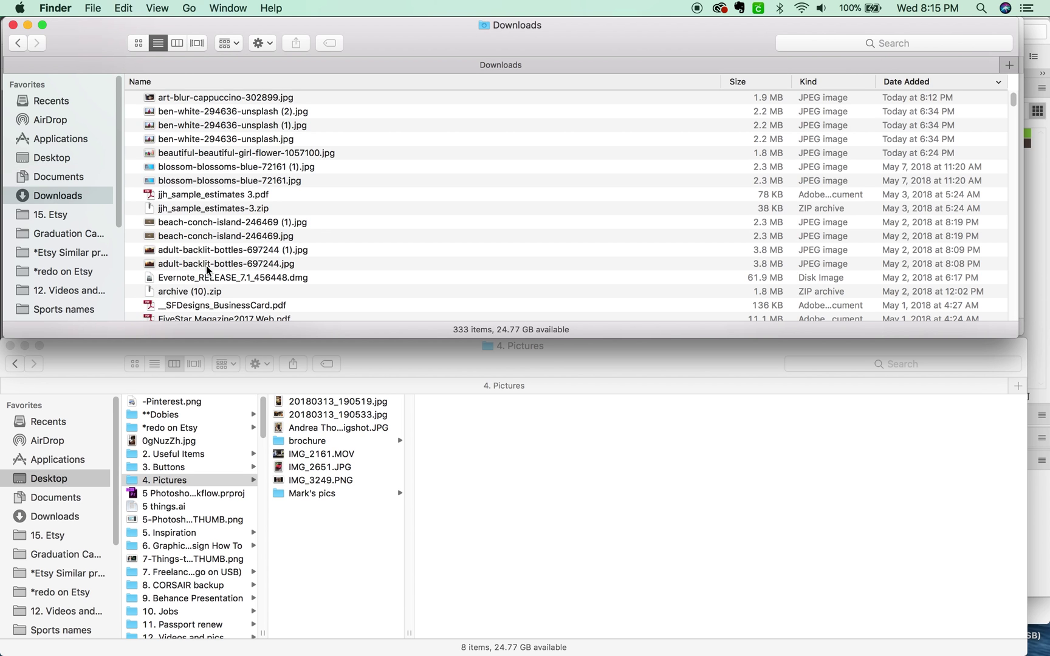
pyautogui.press('shift+super+a')
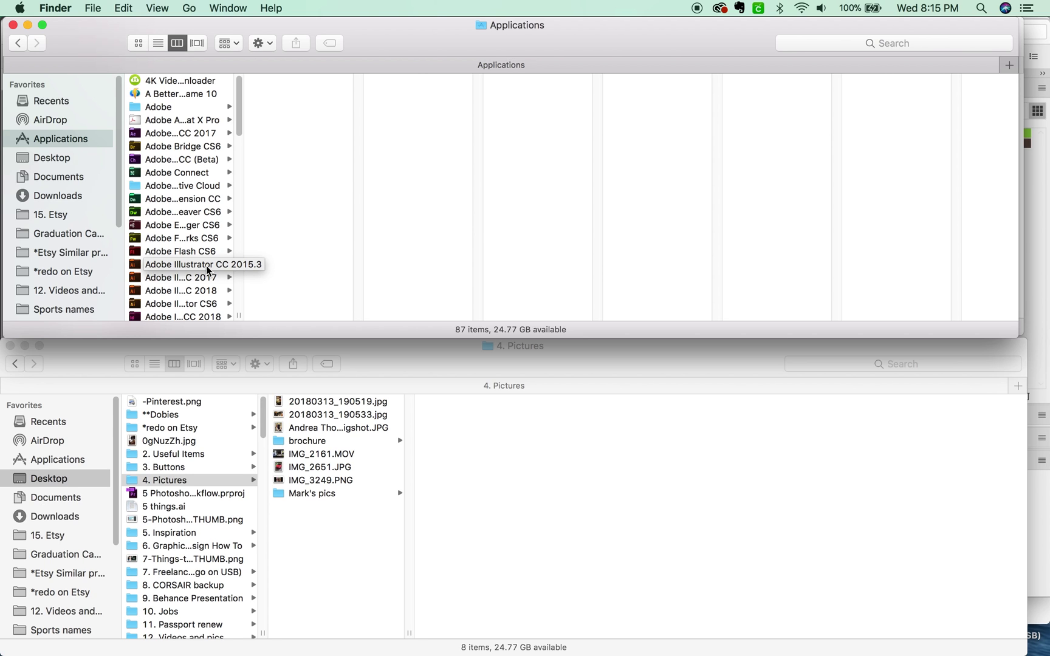
pyautogui.press('shift+super+h')
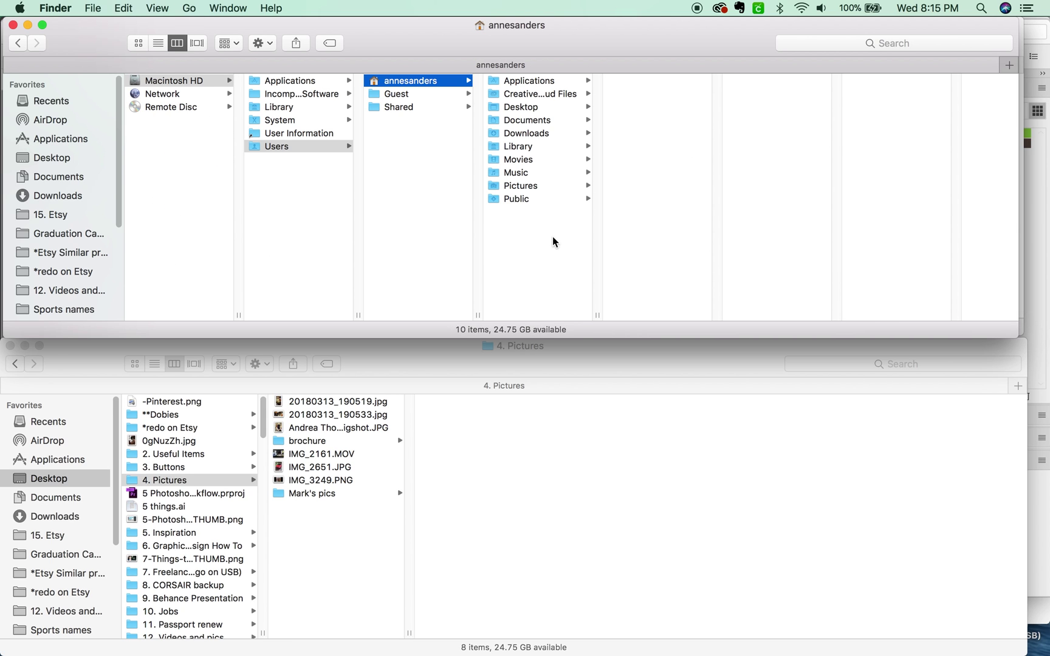
# Turn on Show Library Folder in the home folder's View Options
pyautogui.moveTo(562, 152); pyautogui.dragTo(562, 159)
pyautogui.click(517, 146)
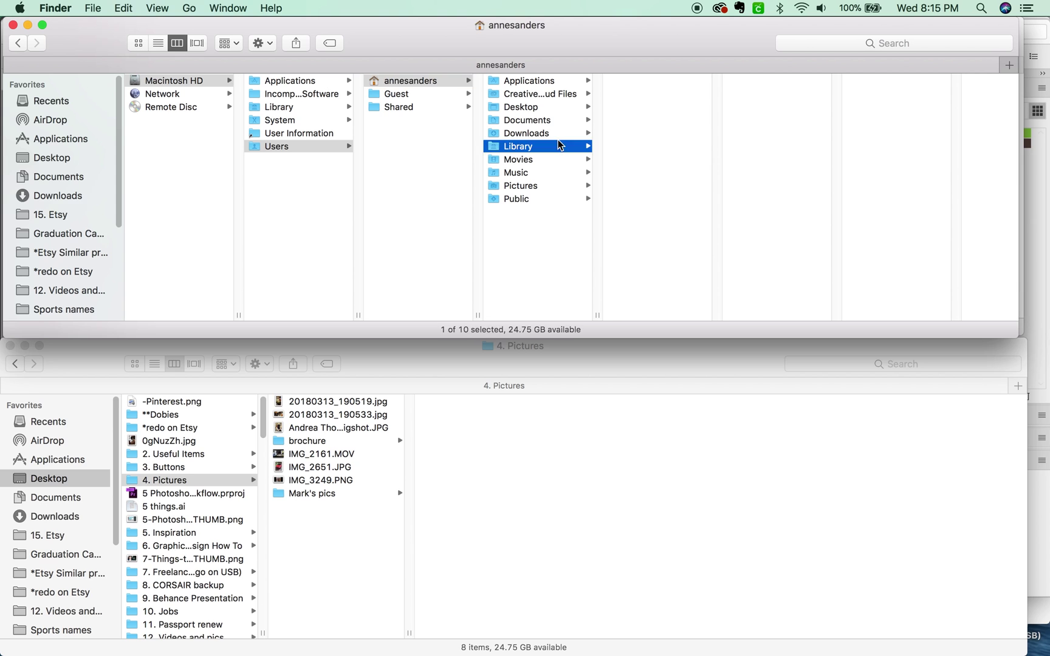
pyautogui.click(560, 229)
pyautogui.rightClick(532, 229)
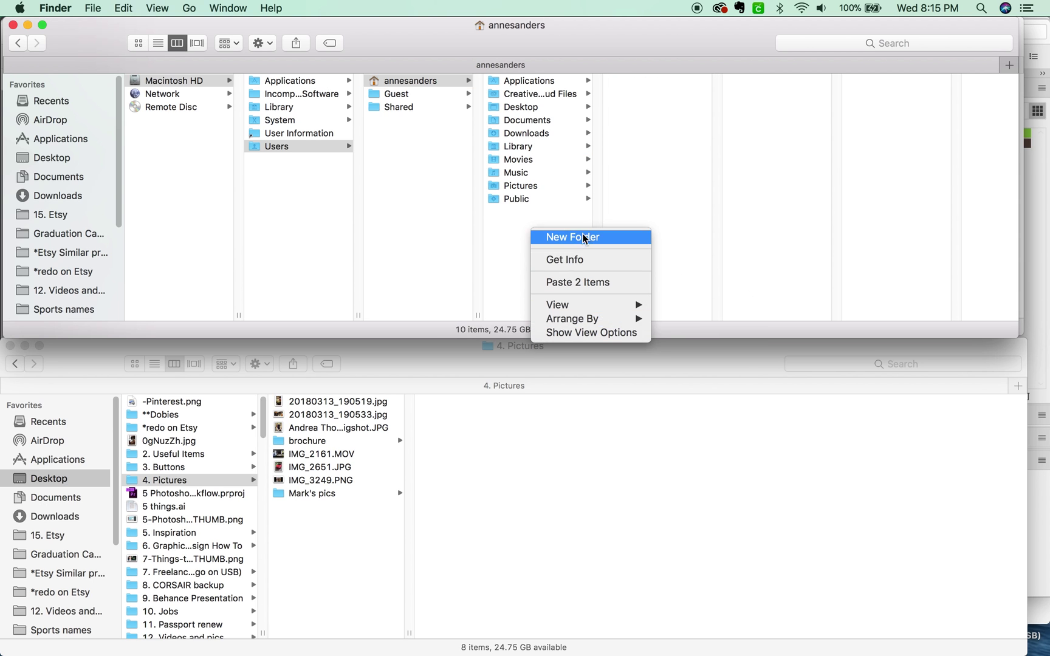
pyautogui.click(585, 333)
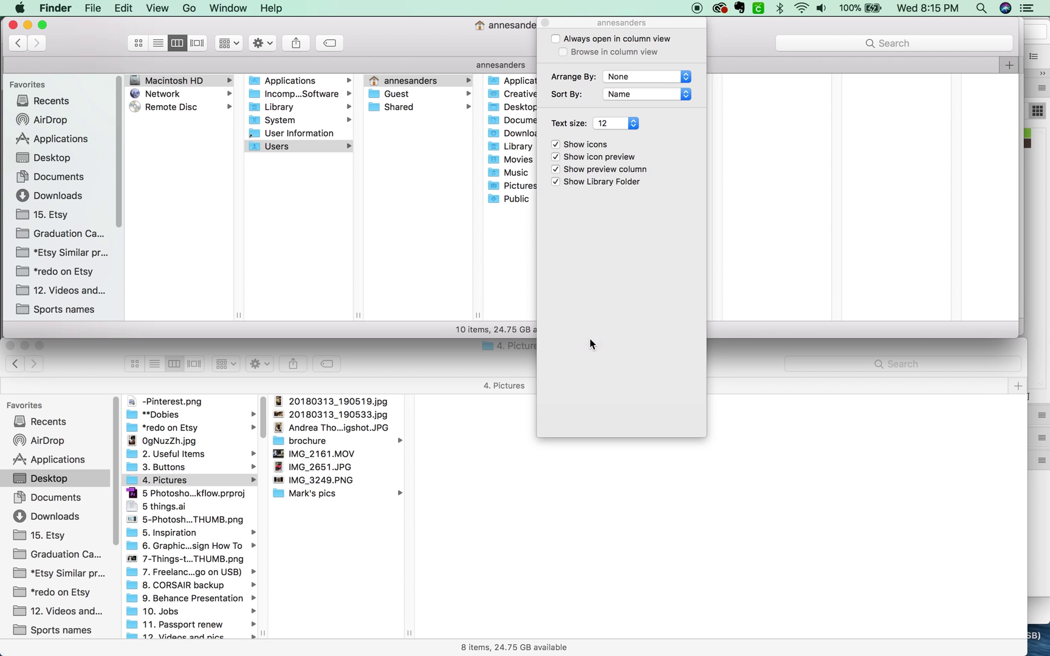
pyautogui.click(545, 24)
# Open the home Library and widen its column so names like Application Support read fully
pyautogui.click(537, 148)
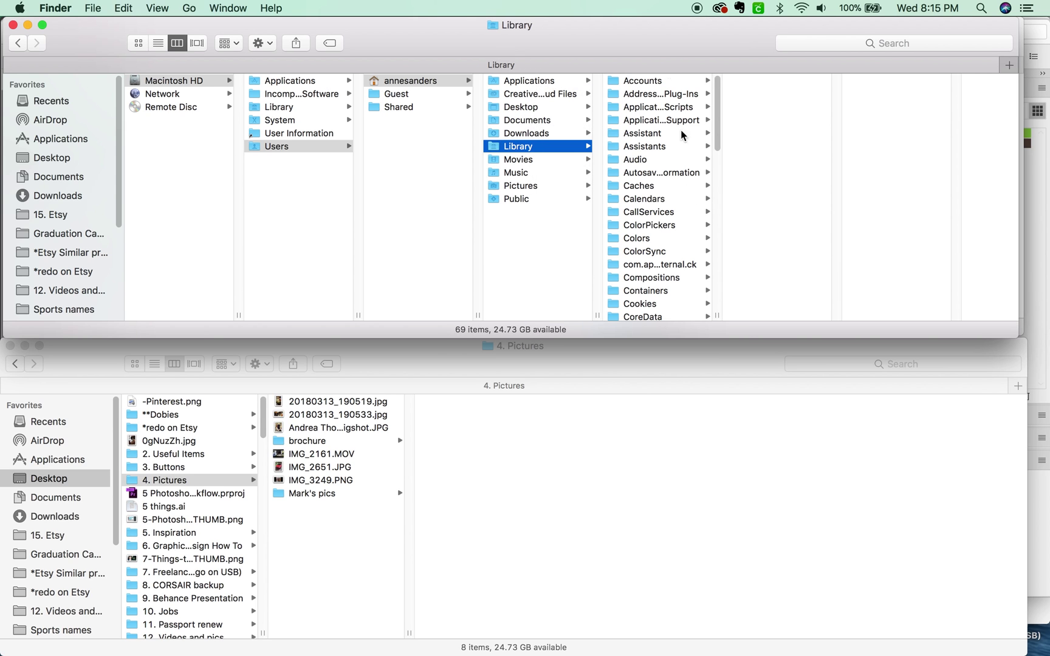
pyautogui.moveTo(716, 313); pyautogui.dragTo(796, 124)
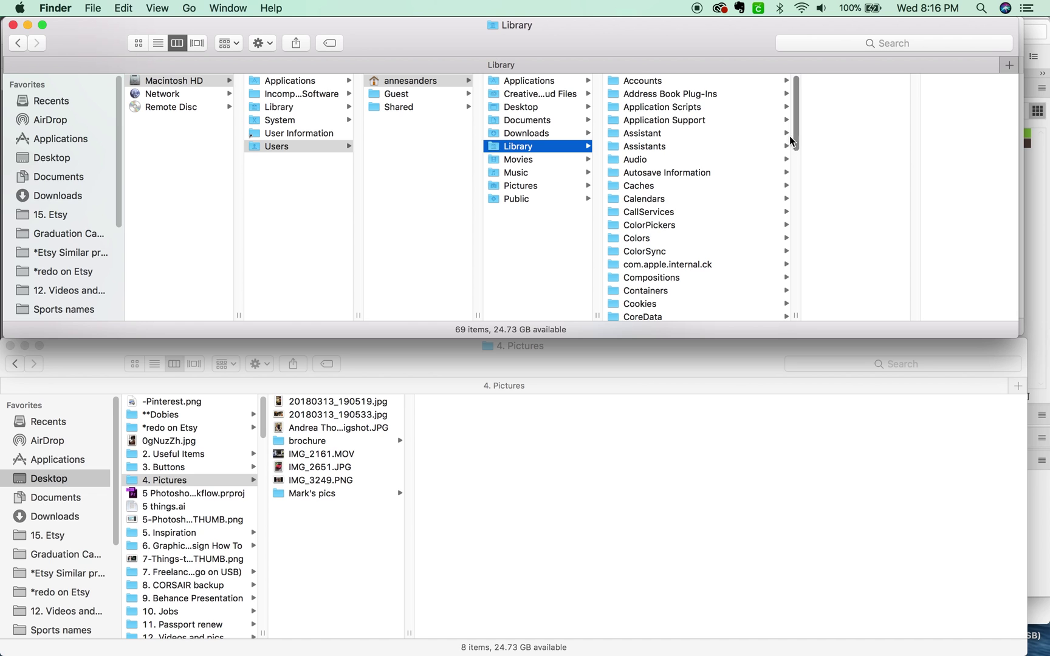
pyautogui.click(438, 269)
# Navigate from Macintosh HD through Library and Application Support into the Adobe folder
pyautogui.click(298, 183)
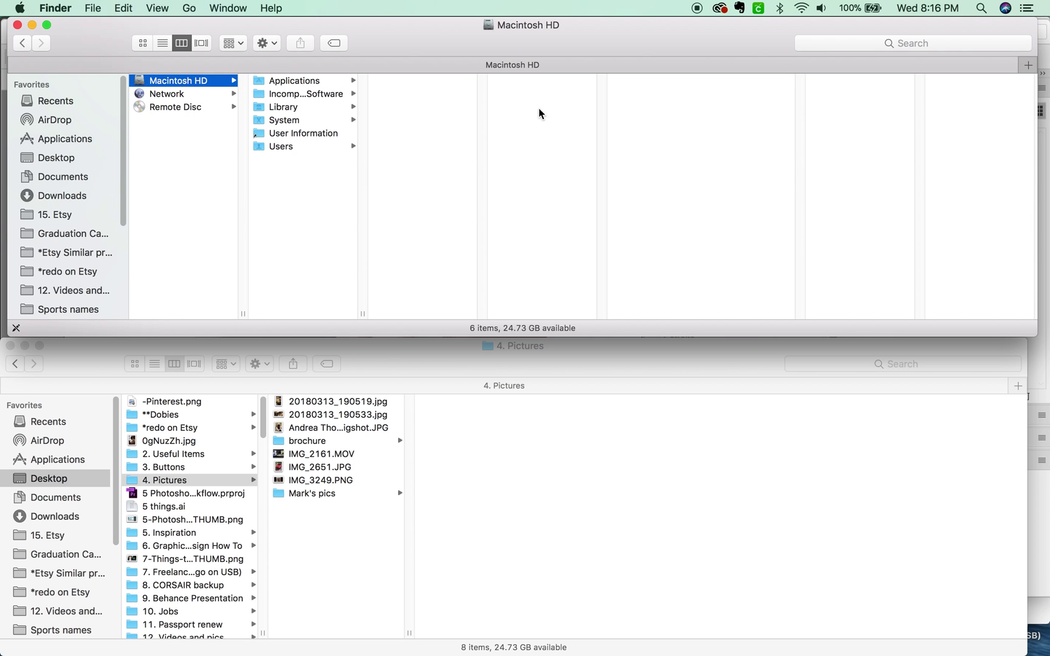
pyautogui.click(304, 107)
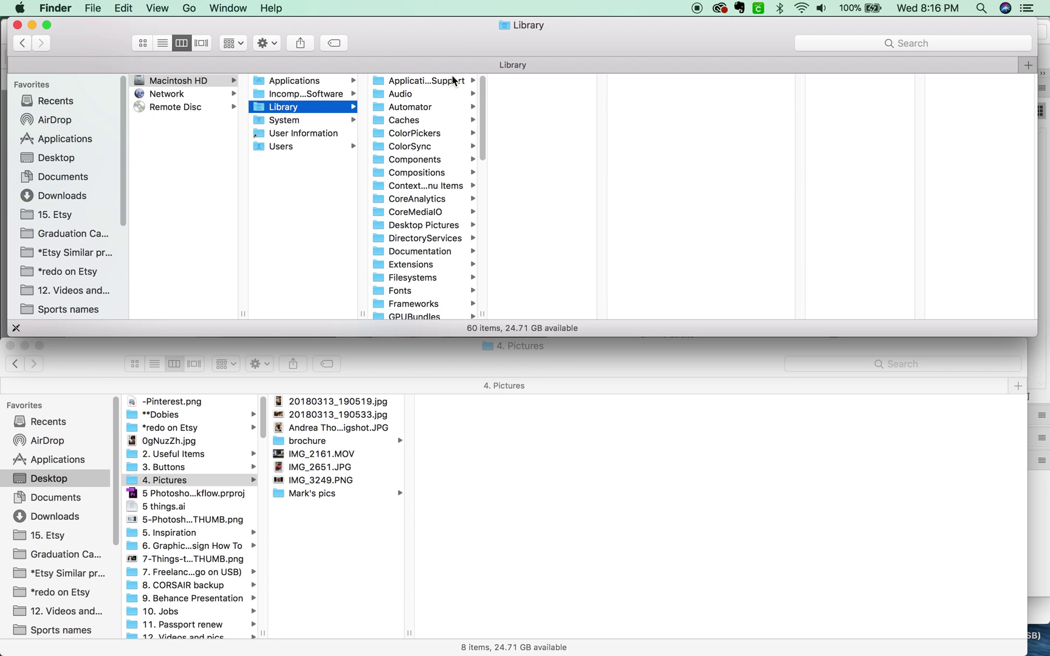
pyautogui.click(452, 81)
pyautogui.scroll(-1, 601, 243)
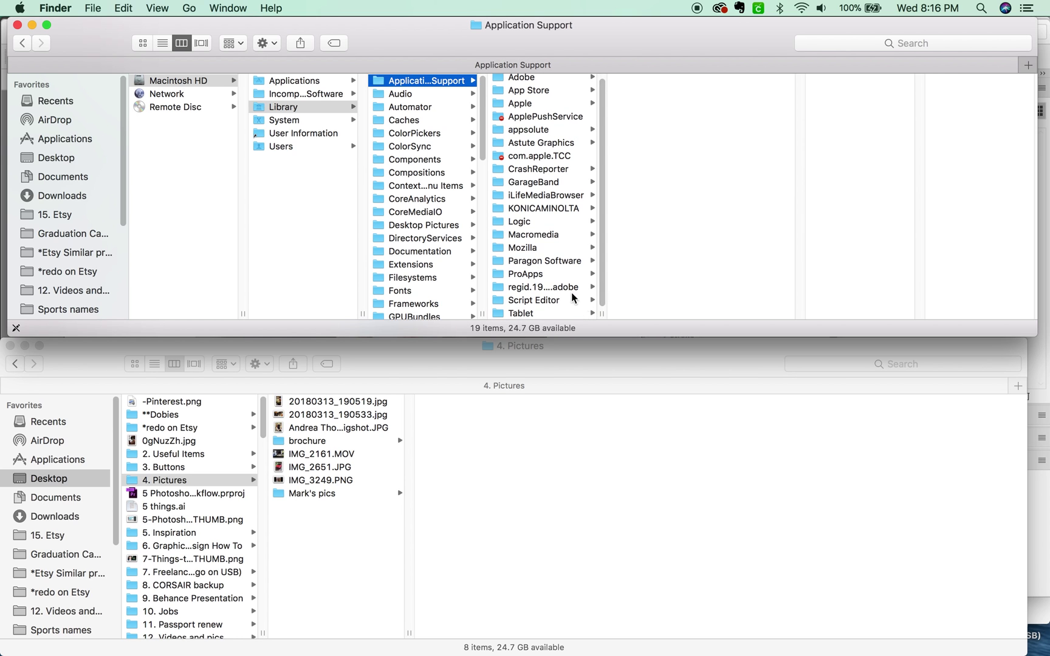
pyautogui.click(539, 79)
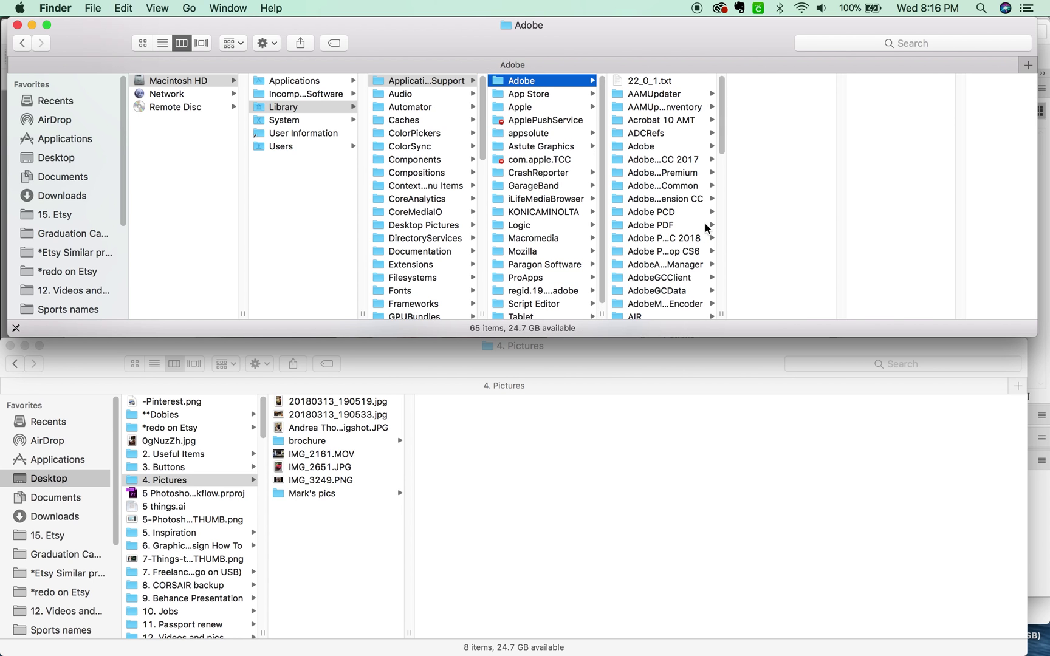
# Widen the Adobe column and open Adobe After Effects CC 2017's Legal folder
pyautogui.click(699, 316)
pyautogui.hotkey('shift', 'Up')
pyautogui.hotkey('shift', 'Up')
pyautogui.hotkey('shift', 'Up')
pyautogui.hotkey('shift', 'Up')
pyautogui.hotkey('shift', 'Up')
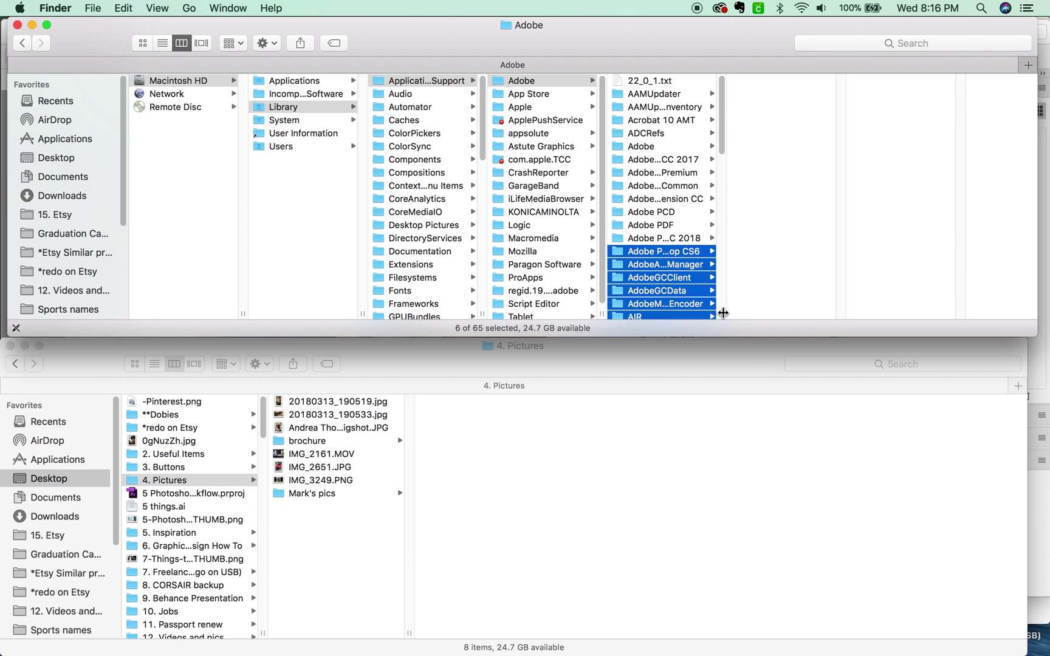
pyautogui.moveTo(722, 313); pyautogui.dragTo(833, 295)
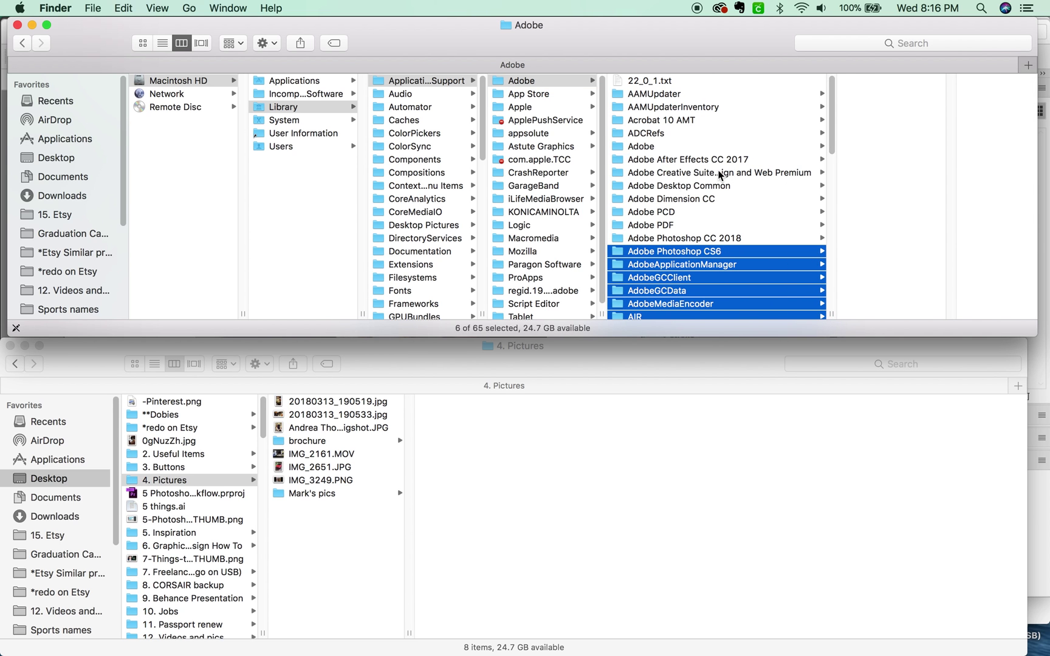
pyautogui.click(760, 160)
pyautogui.press('Right')
pyautogui.press('Down')
pyautogui.moveTo(501, 317); pyautogui.dragTo(417, 285)
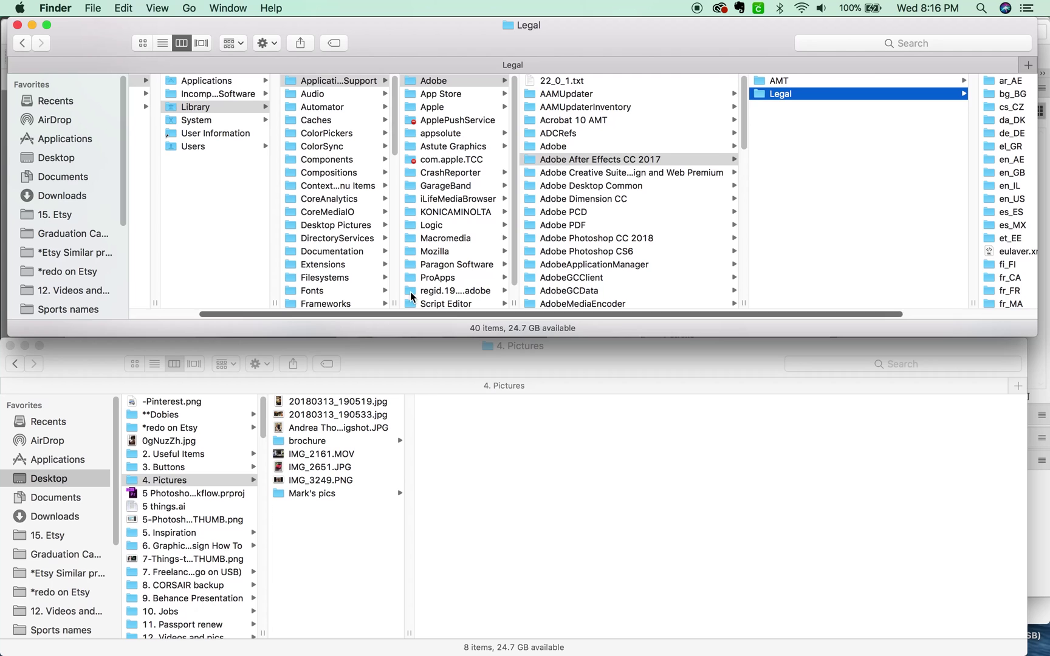
# Show Legal in list view, expand de_DE to reveal license.html, then switch to column and icon views
pyautogui.press('super+2')
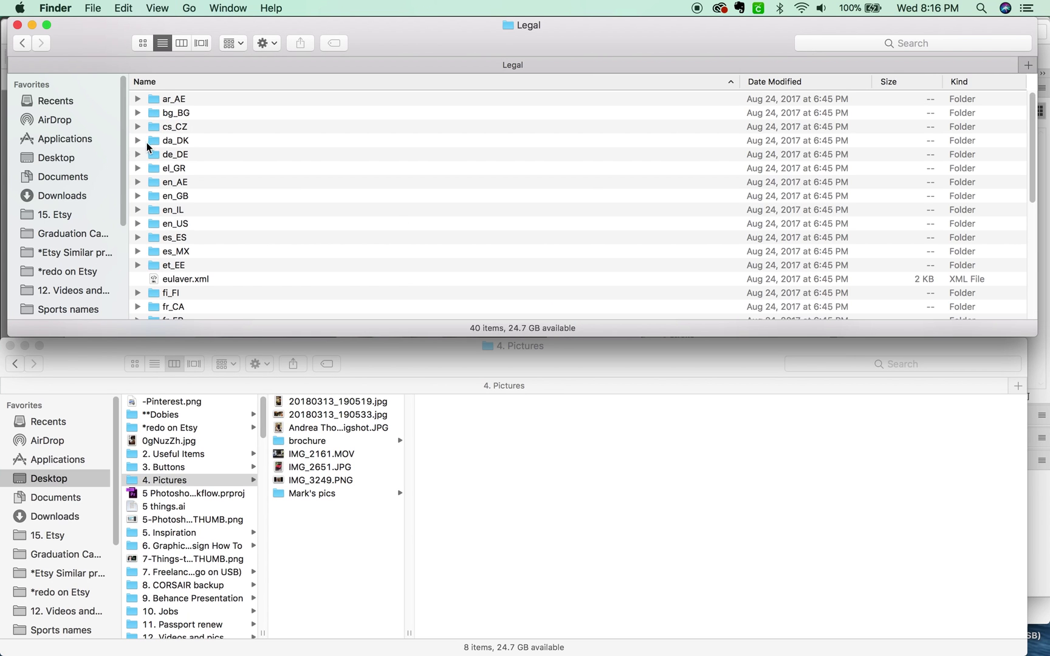
pyautogui.click(138, 140)
pyautogui.click(145, 170)
pyautogui.click(138, 169)
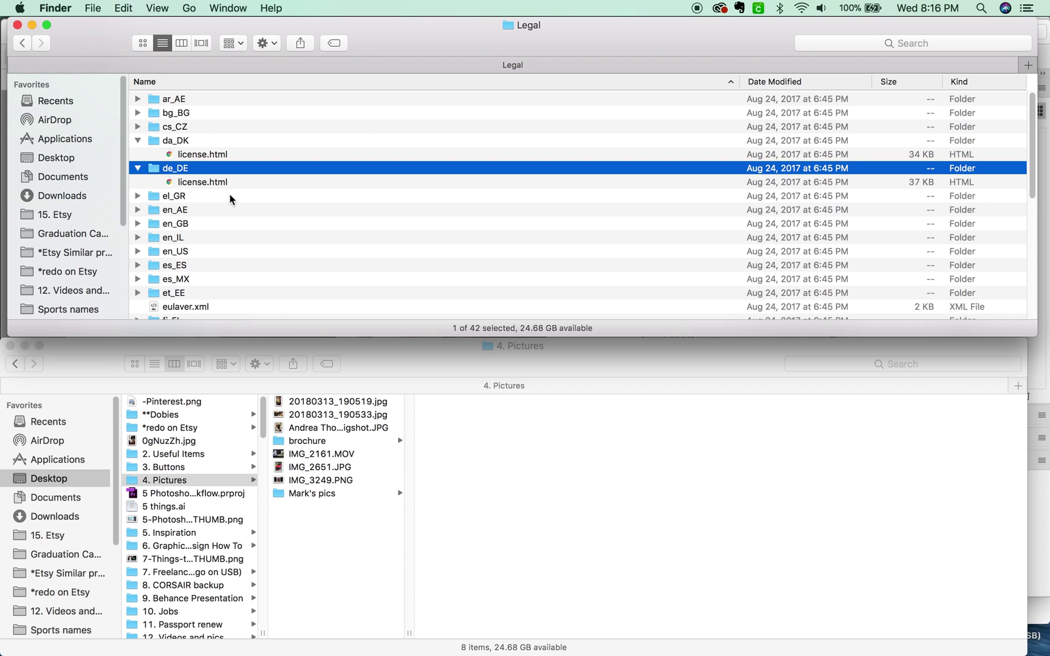
pyautogui.press('super+3')
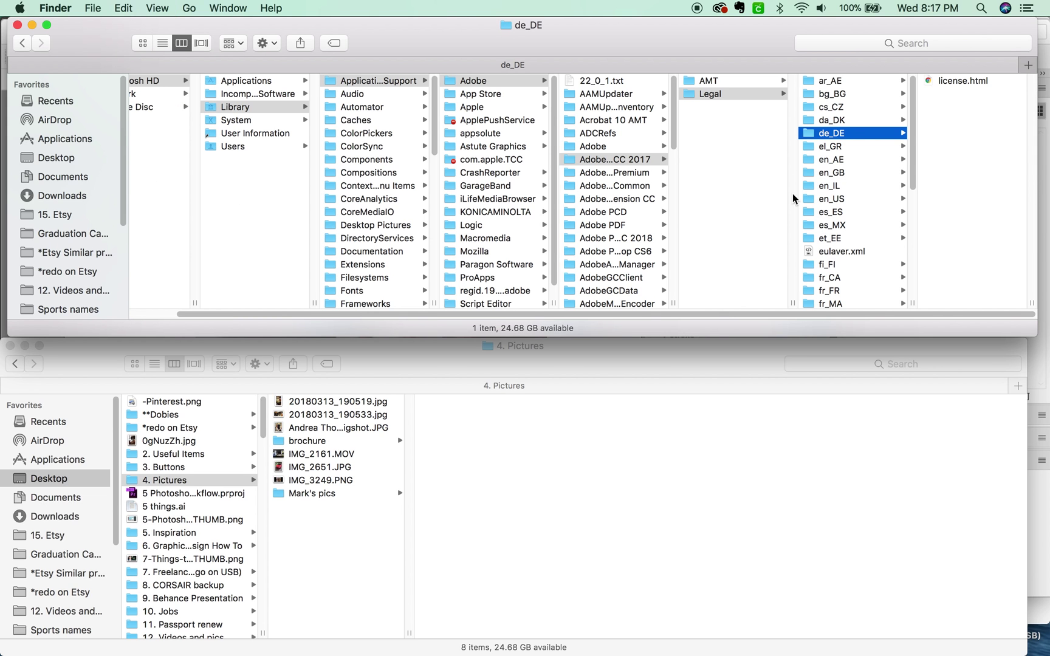
pyautogui.moveTo(701, 314); pyautogui.dragTo(599, 329)
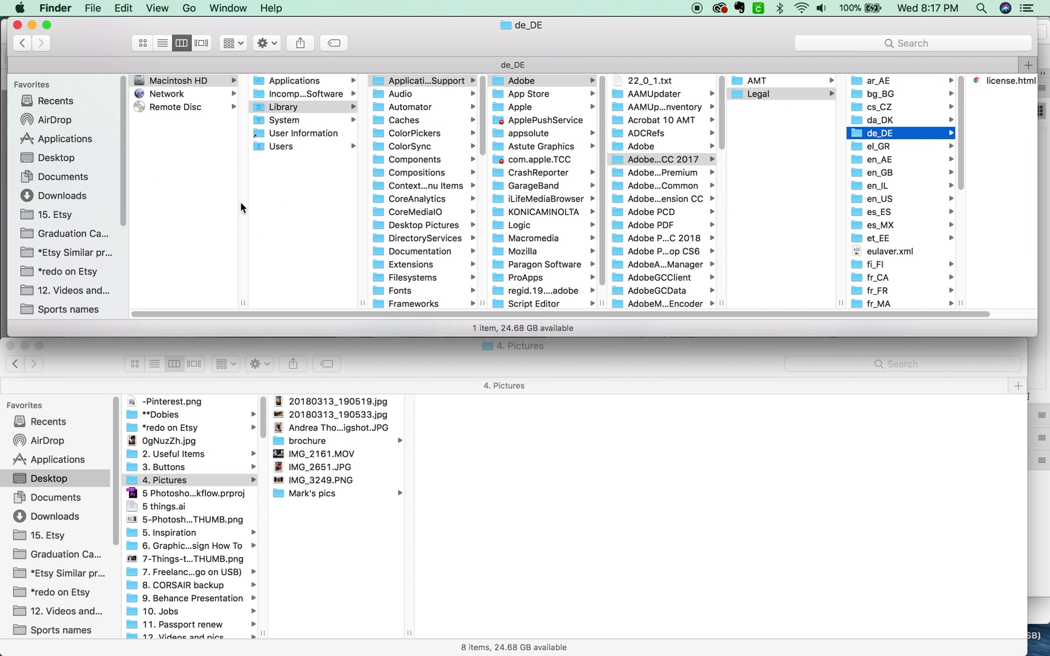
pyautogui.press('super+1')
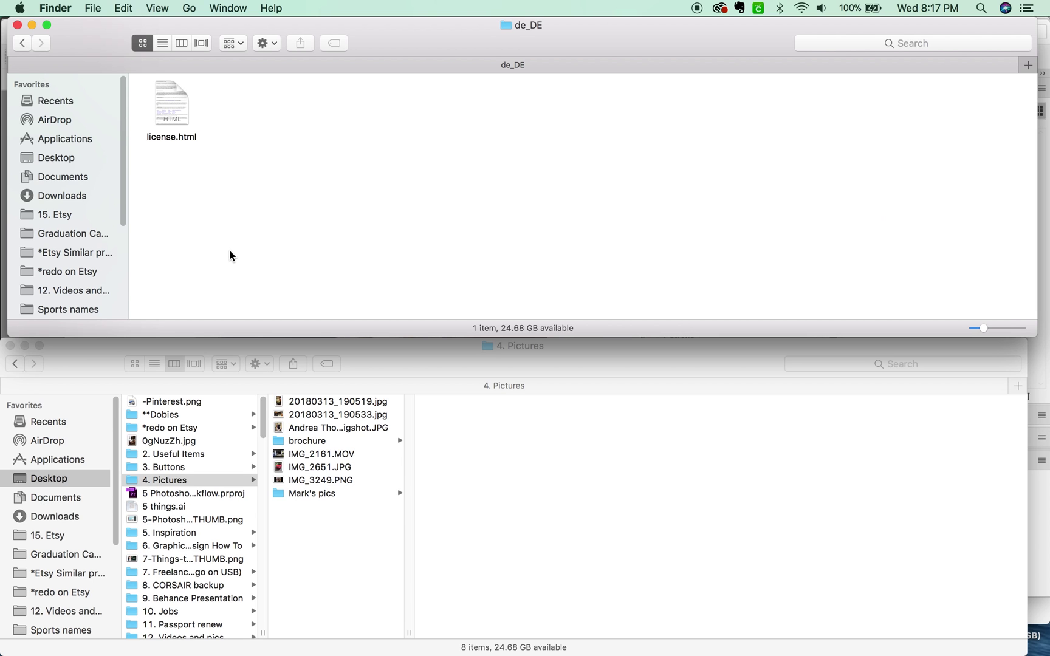
# Switch de_DE to Cover Flow, then jump to the Desktop folder and nudge its window left
pyautogui.press('super+4')
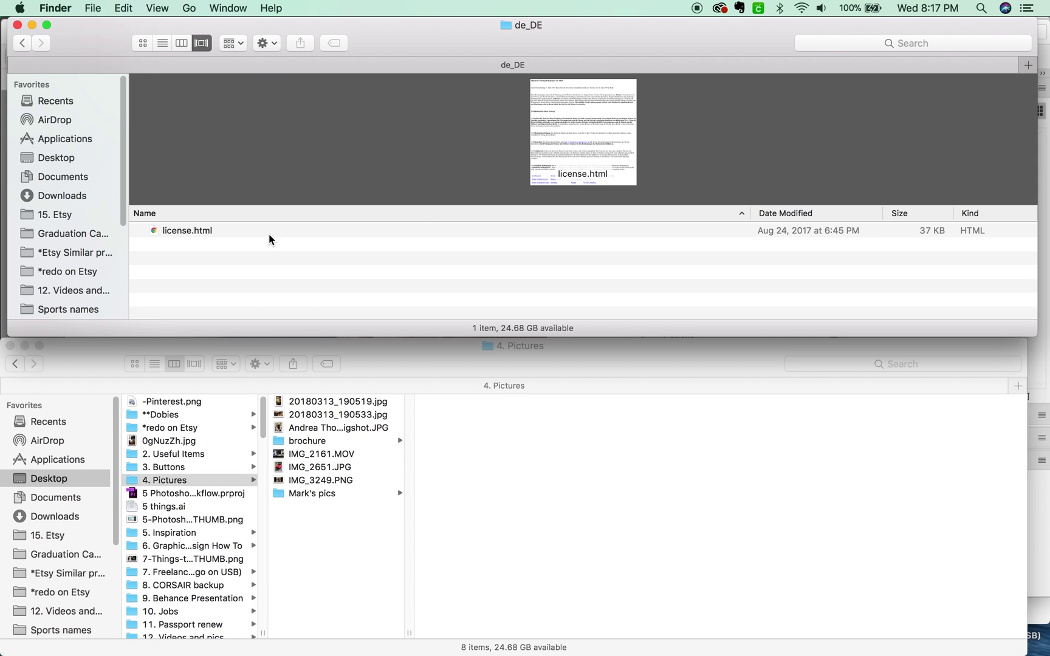
pyautogui.press('shift+super+d')
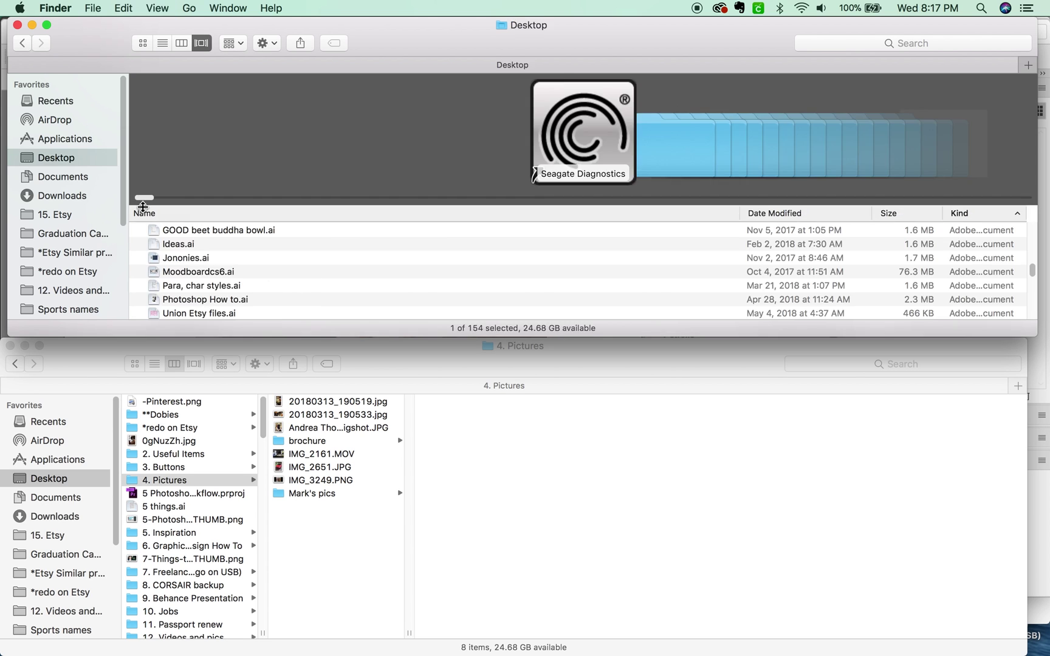
pyautogui.moveTo(145, 197)
pyautogui.mouseDown()
pyautogui.moveTo(304, 197)
pyautogui.moveTo(145, 197)
pyautogui.mouseUp()
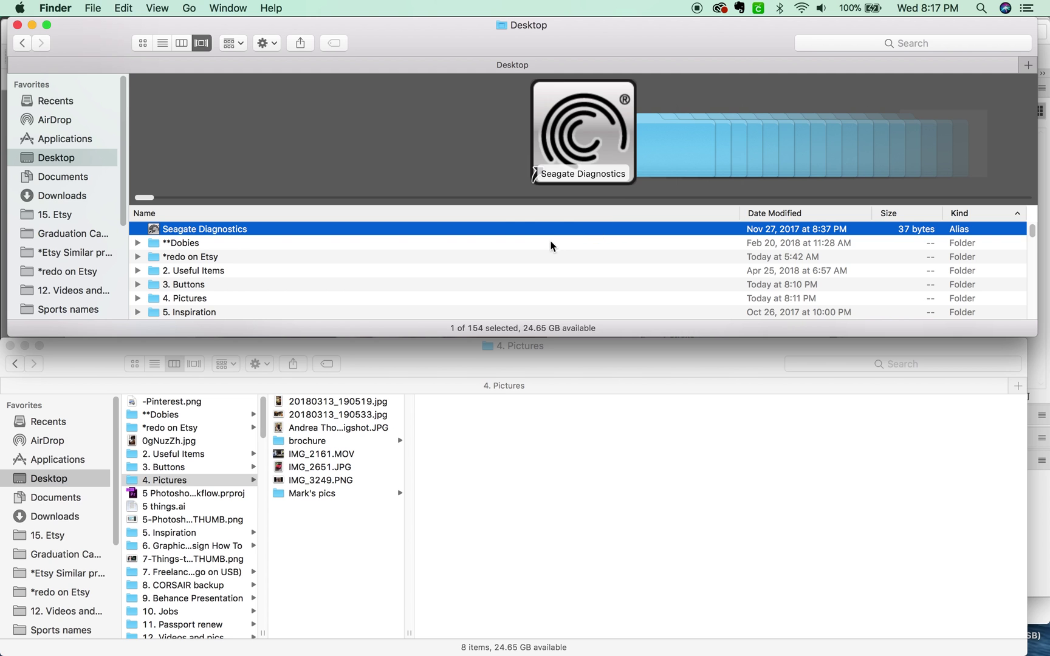
pyautogui.moveTo(519, 37); pyautogui.dragTo(514, 37)
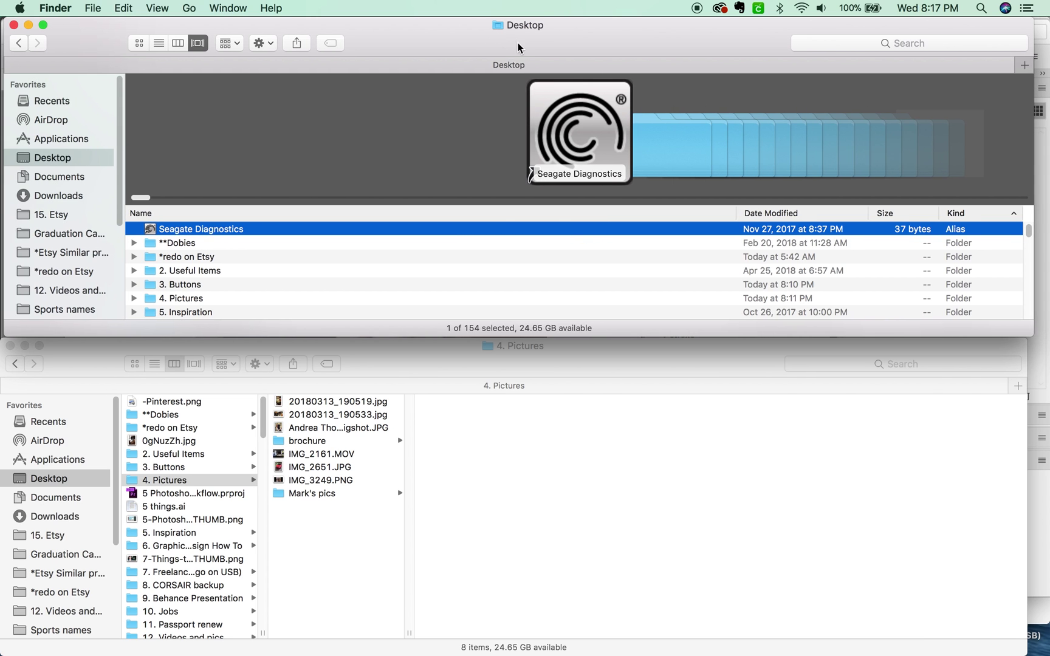
# Toggle the Desktop to list then column view and widen its names column
pyautogui.press('super+2')
pyautogui.press('super+3')
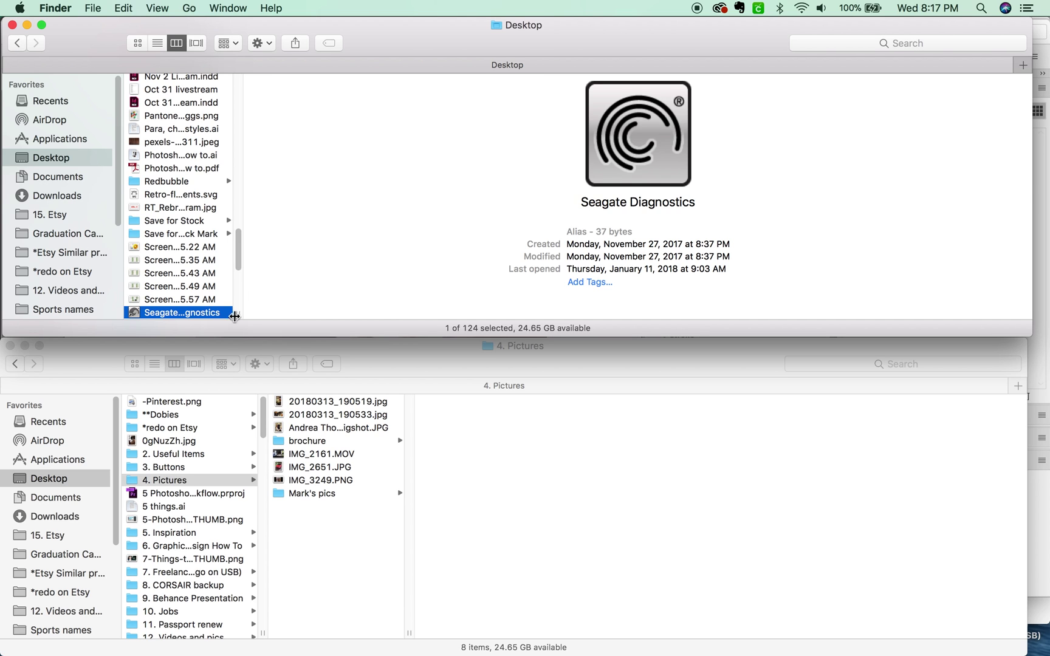
pyautogui.moveTo(234, 315); pyautogui.dragTo(265, 336)
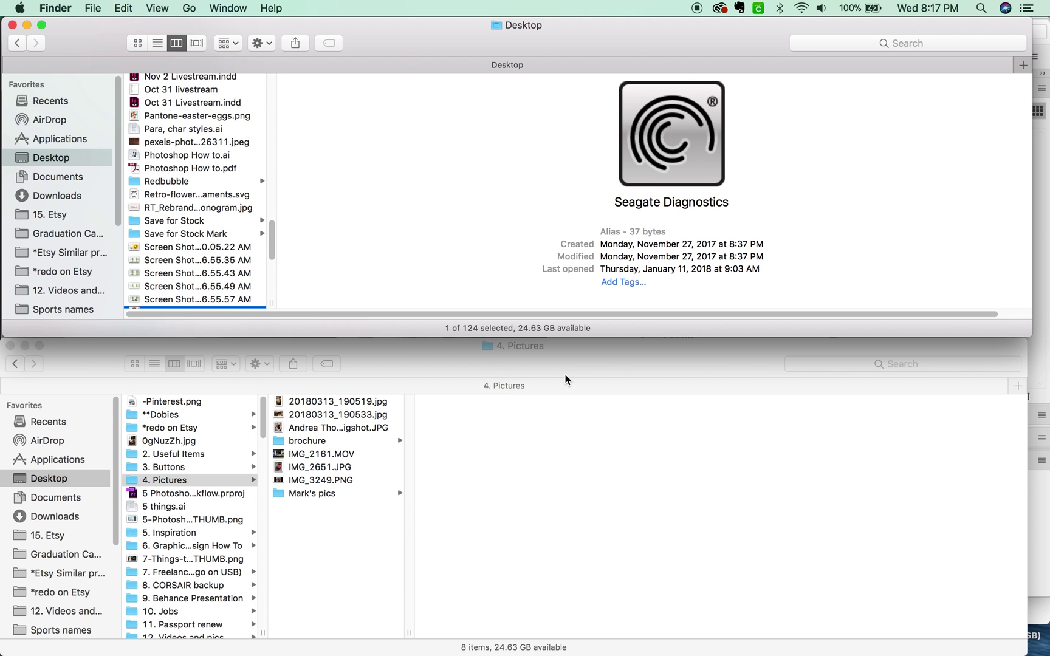
# Bring the lower 4. Pictures window to the front
pyautogui.click(429, 356)
pyautogui.moveTo(143, 654)
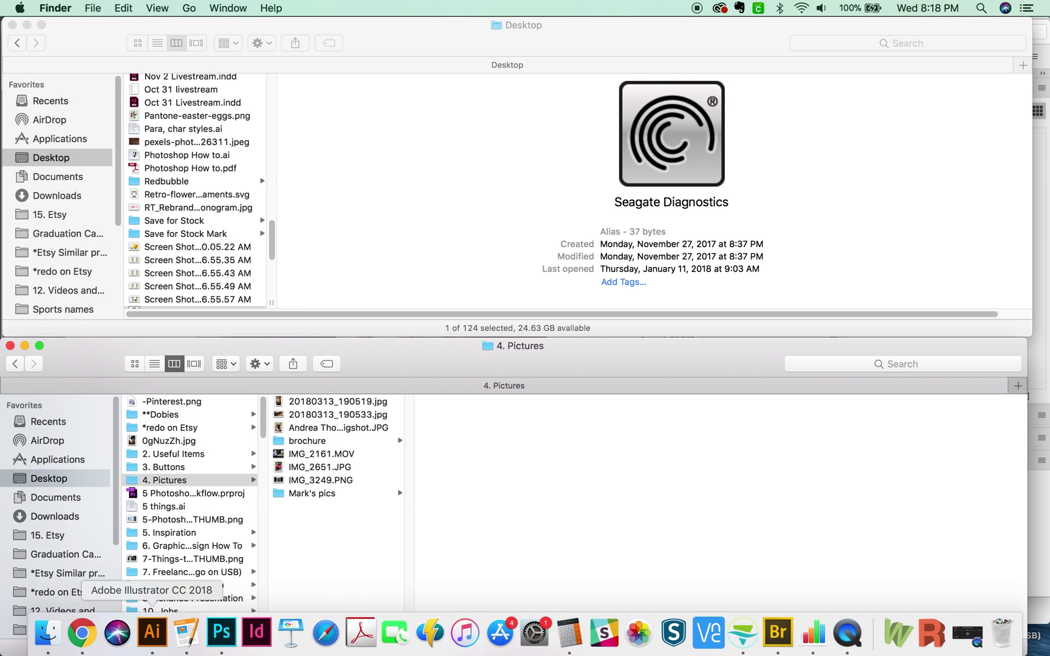